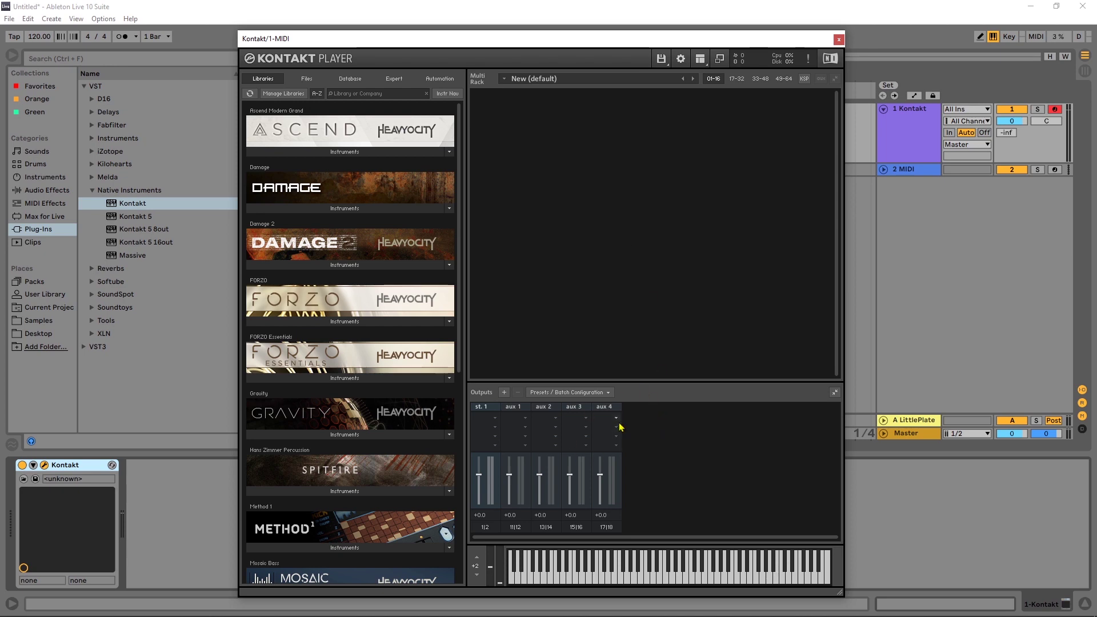
Hide and then re-show Kontakt's Outputs section from the panel layout menu.
left_click(700, 58)
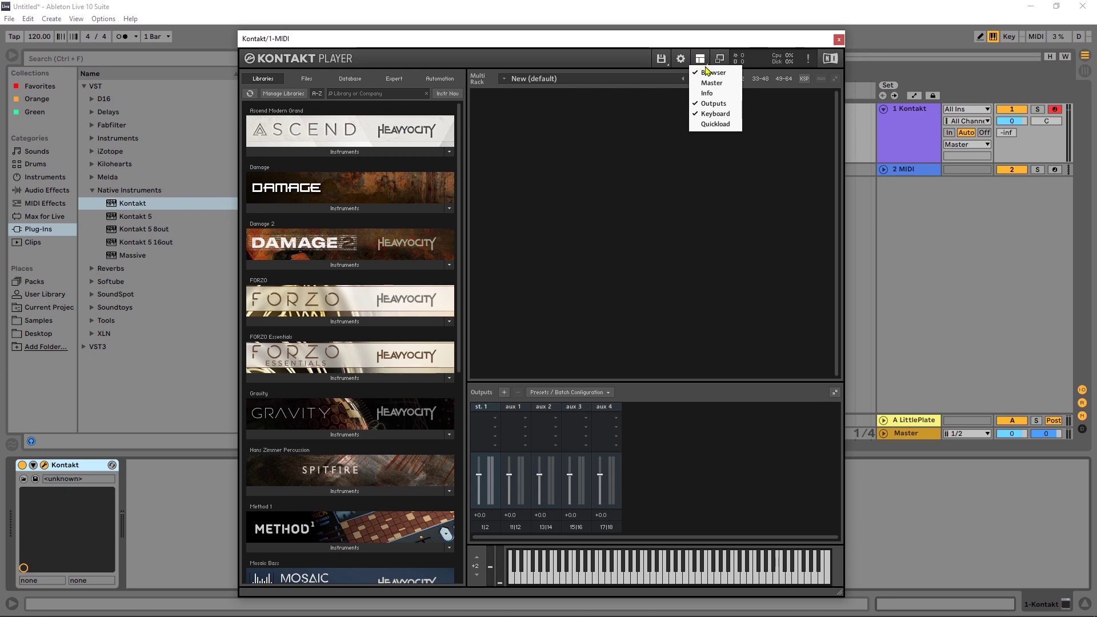
left_click(713, 103)
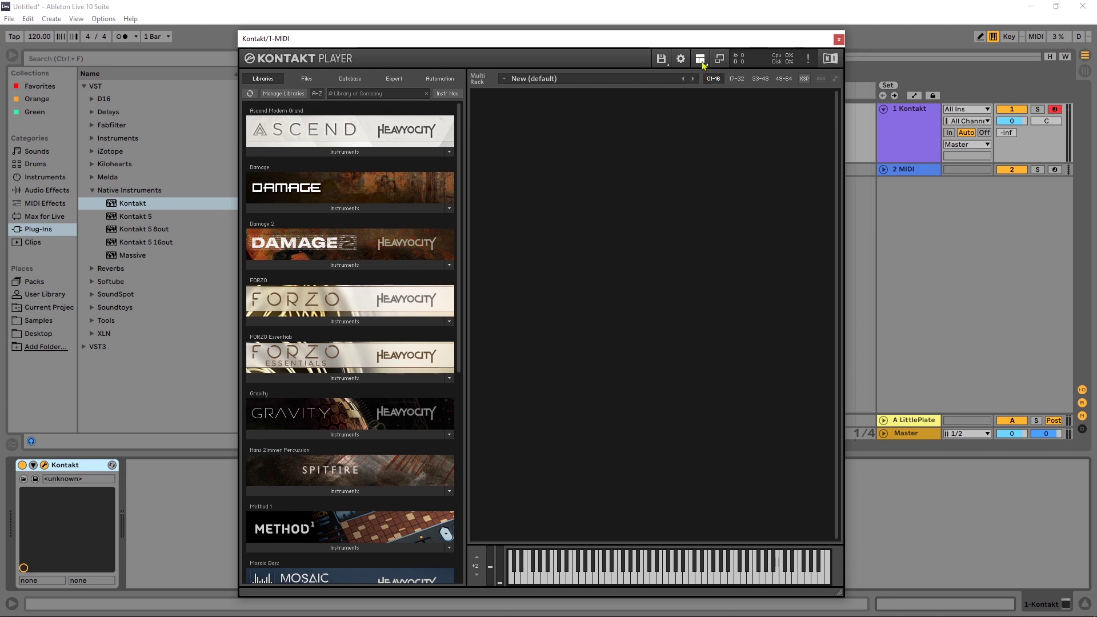
left_click(701, 58)
left_click(713, 104)
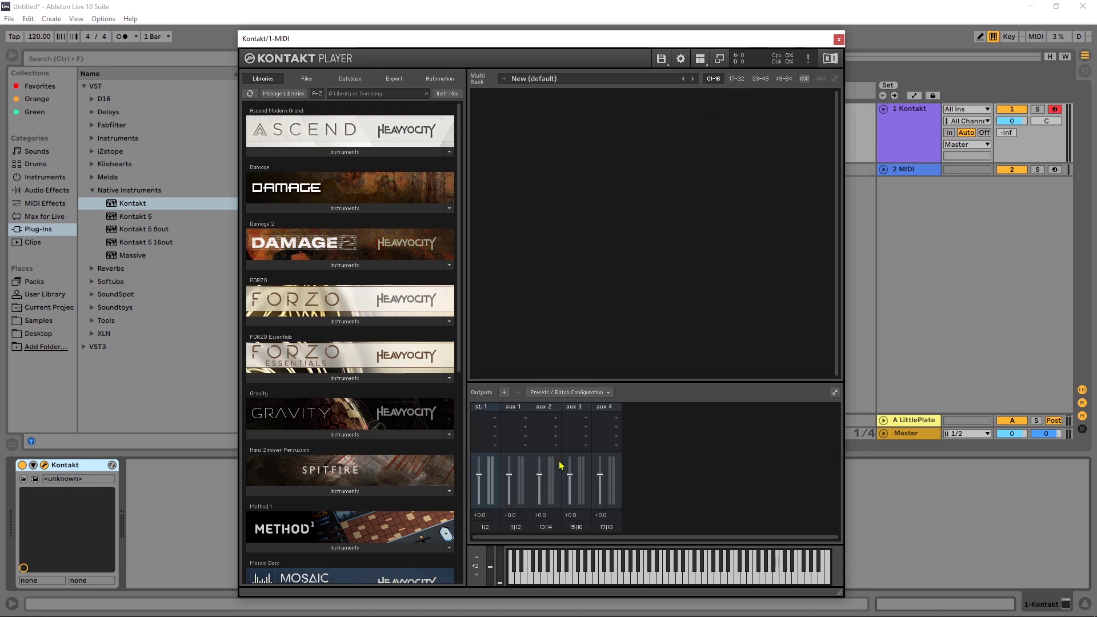
Add 4 new stereo outputs connected from host output Kt. st. 1 [1].
left_click(504, 394)
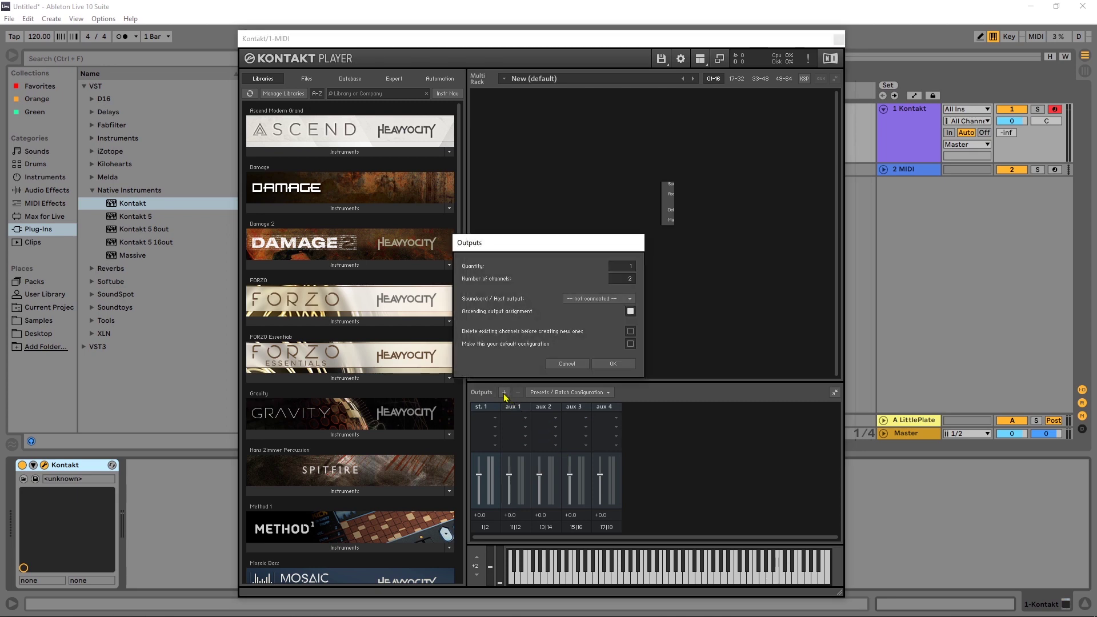
left_click_drag(537, 246, 614, 236)
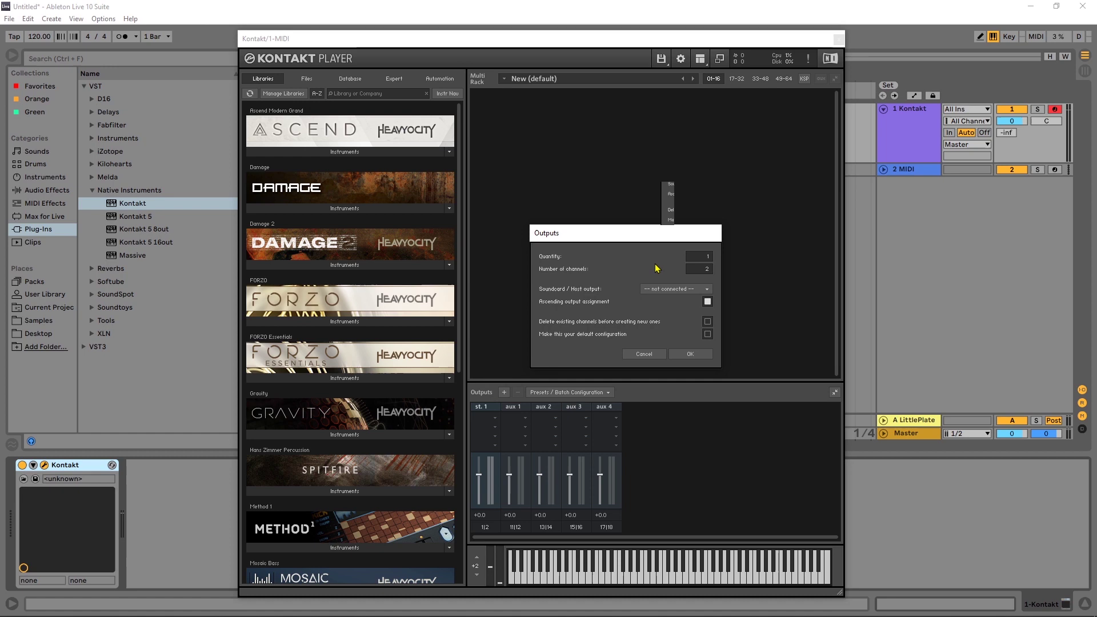
scroll(702, 252, "up", 2)
left_click_drag(699, 255, 713, 277)
mouse_move(588, 238)
left_mouse_down()
mouse_move(519, 244)
mouse_move(587, 243)
left_mouse_up()
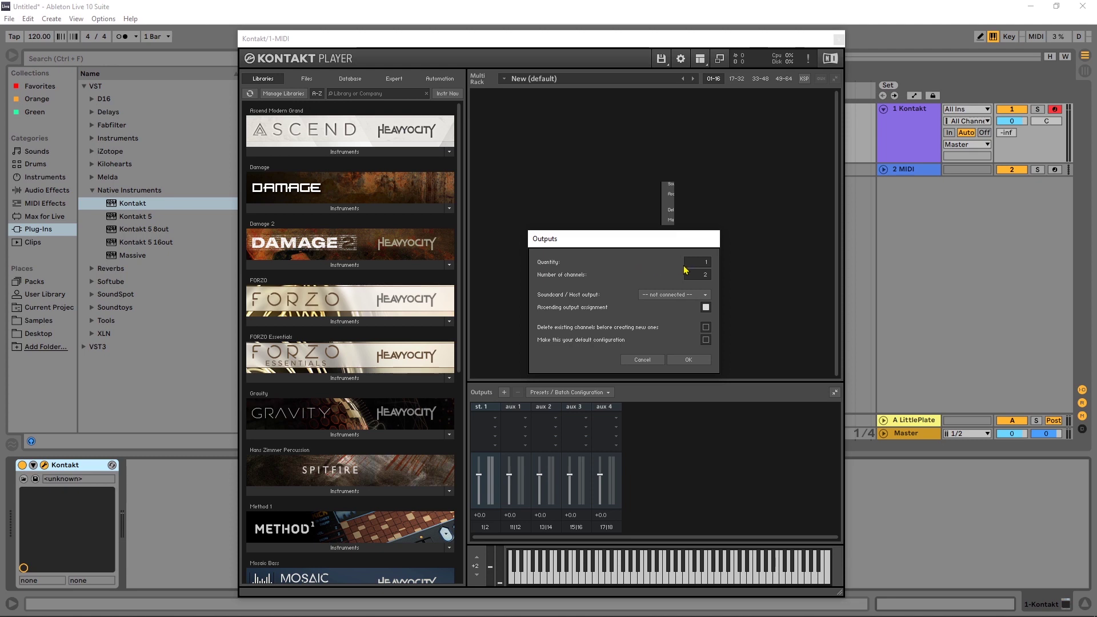
left_click_drag(701, 262, 699, 256)
left_click(661, 295)
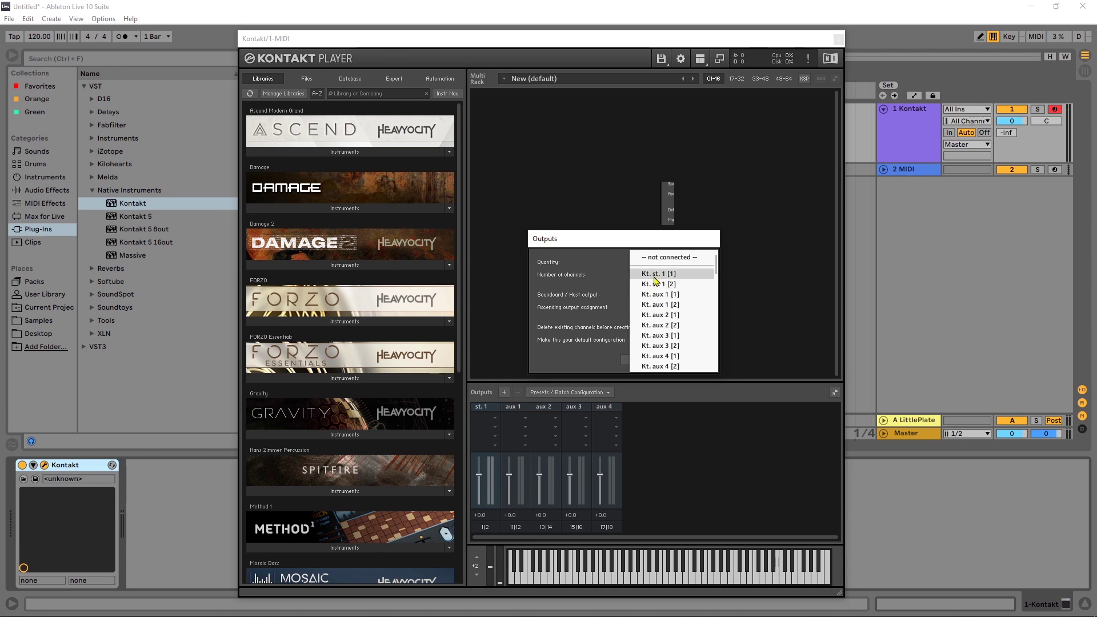
left_click(659, 276)
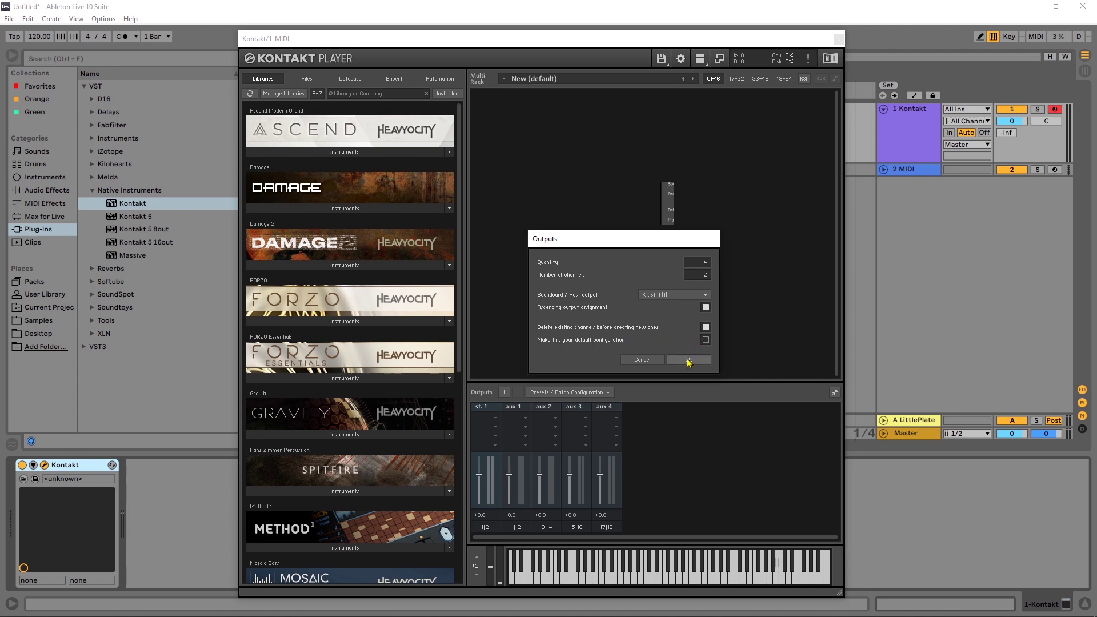
left_click(689, 360)
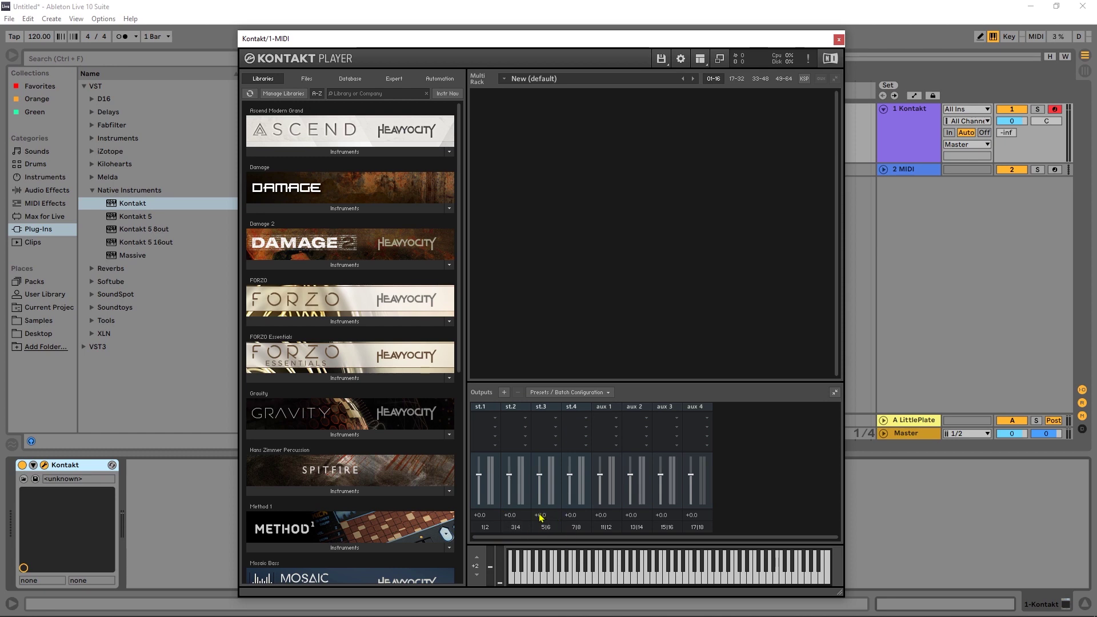
Save the current output section state as the default for the VST Plugin.
left_click(572, 394)
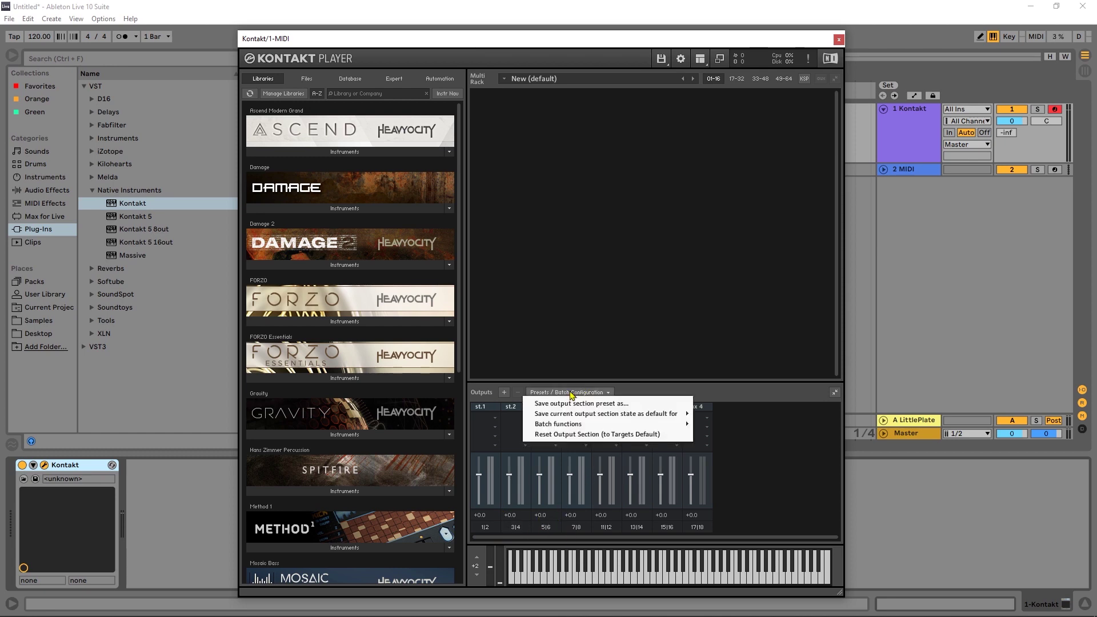
mouse_move(571, 414)
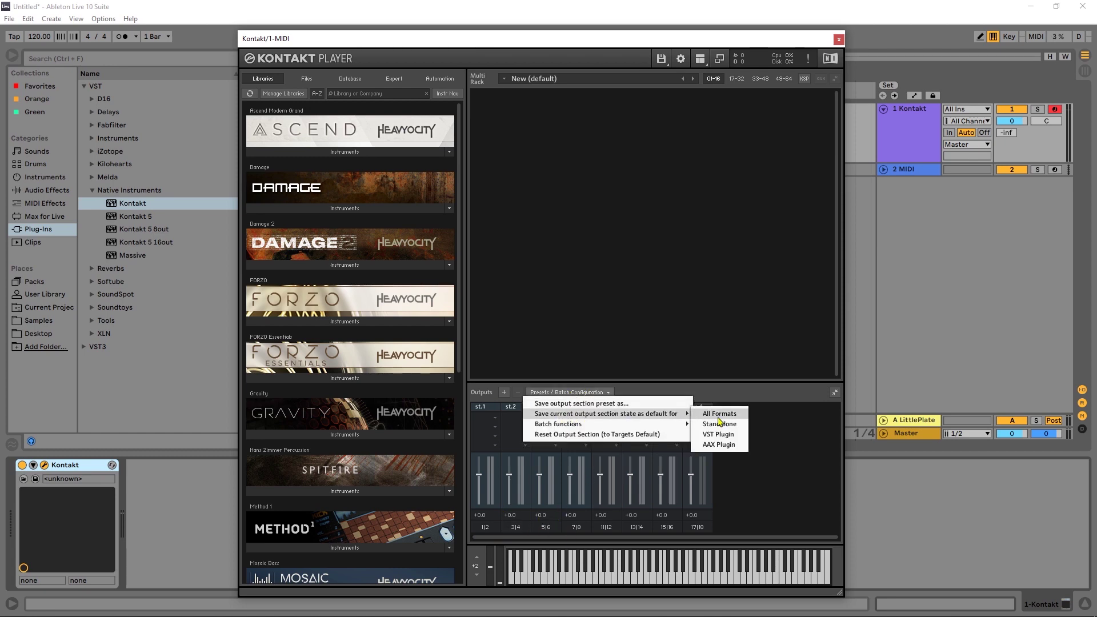
left_click(719, 435)
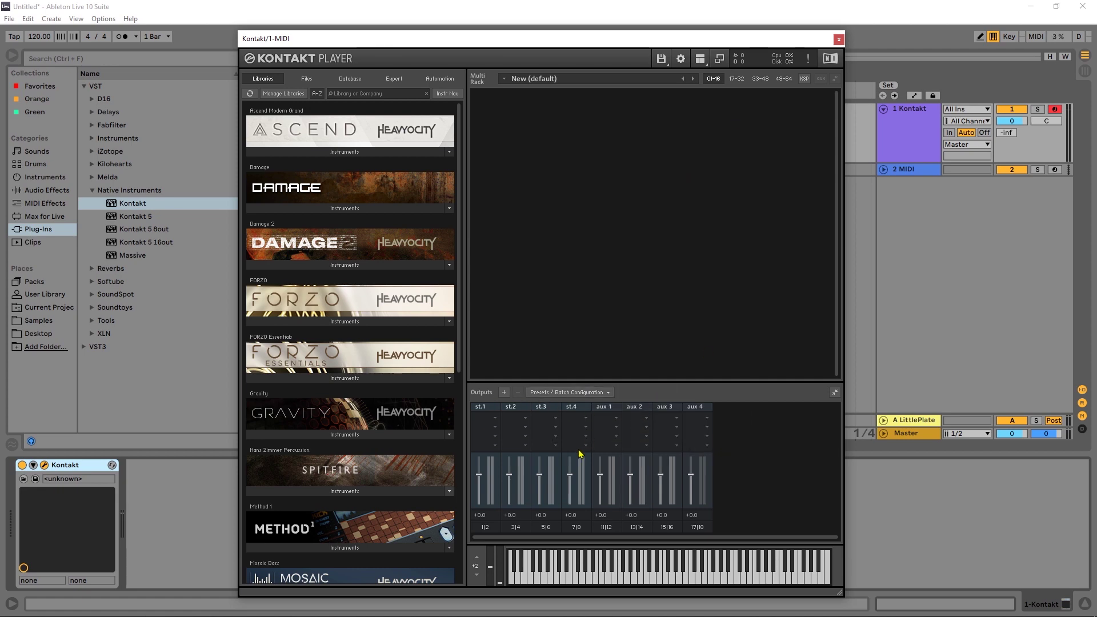
Select the device on the first MIDI track and delete it.
left_click(65, 467)
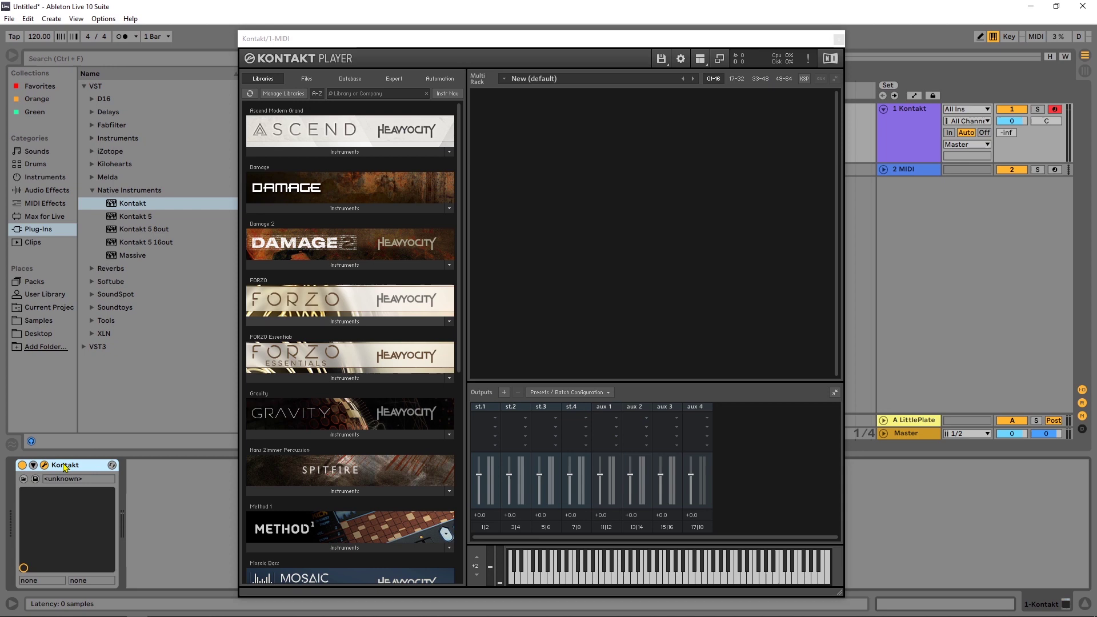
key("ctrl+alt+p")
key("Delete")
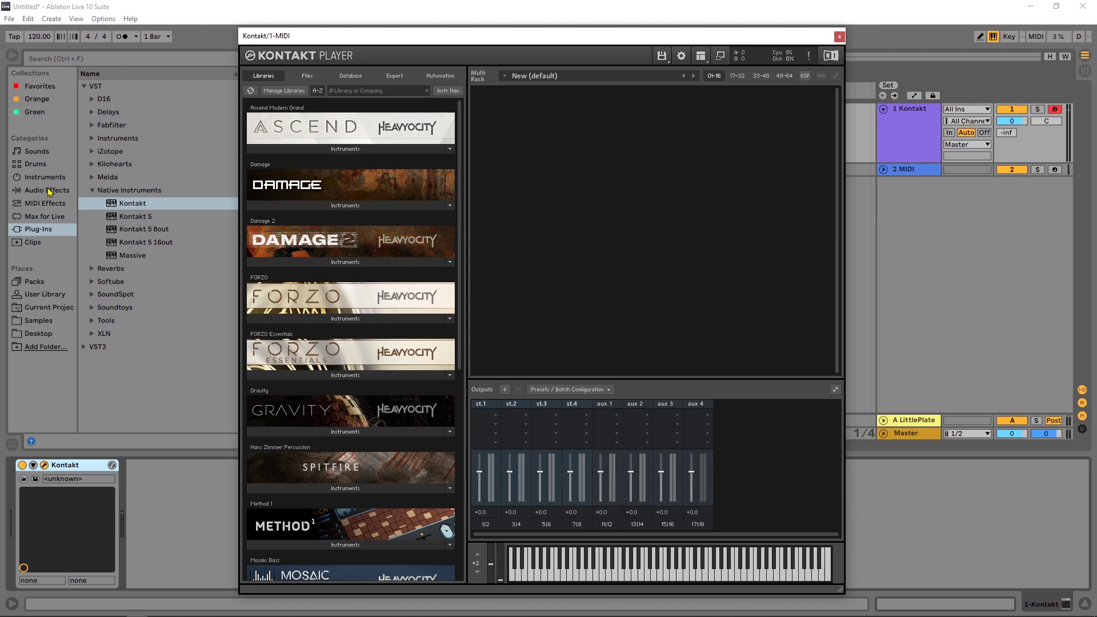
Put an External Instrument on track 2, MIDI to 1-Kontakt, audio from Kontakt st.2.
left_click(48, 191)
left_click(46, 179)
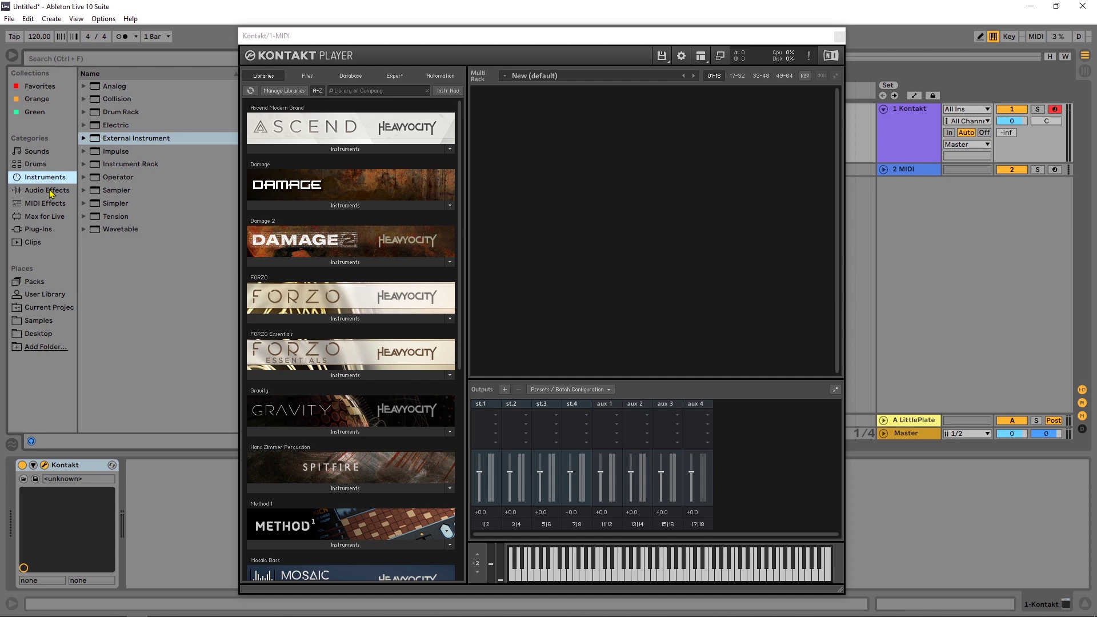
left_click(105, 140)
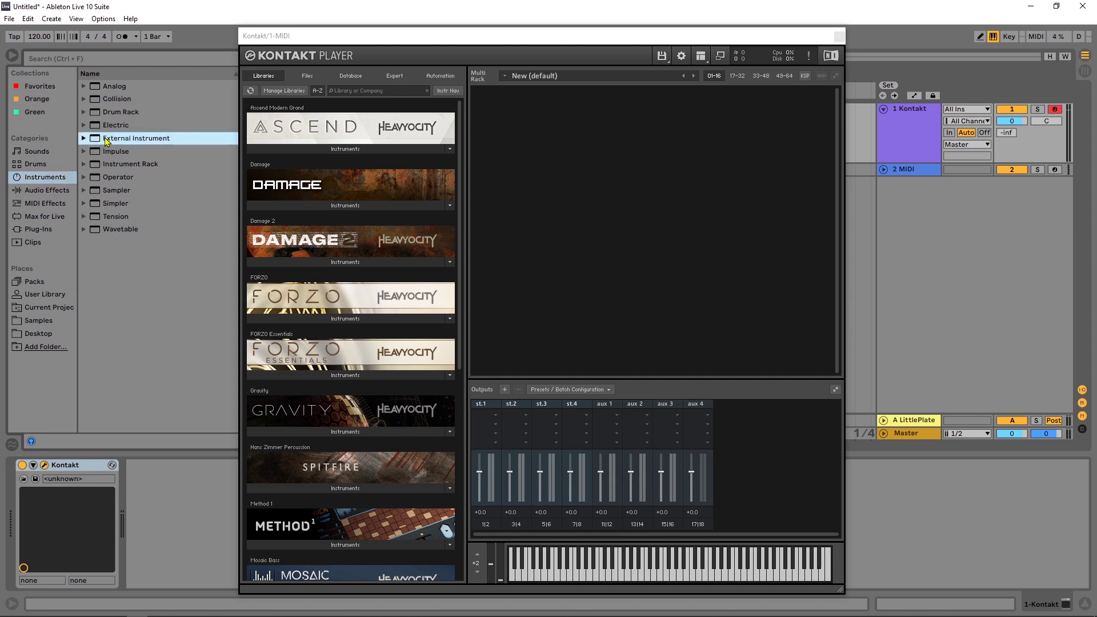
left_click_drag(908, 173, 908, 172)
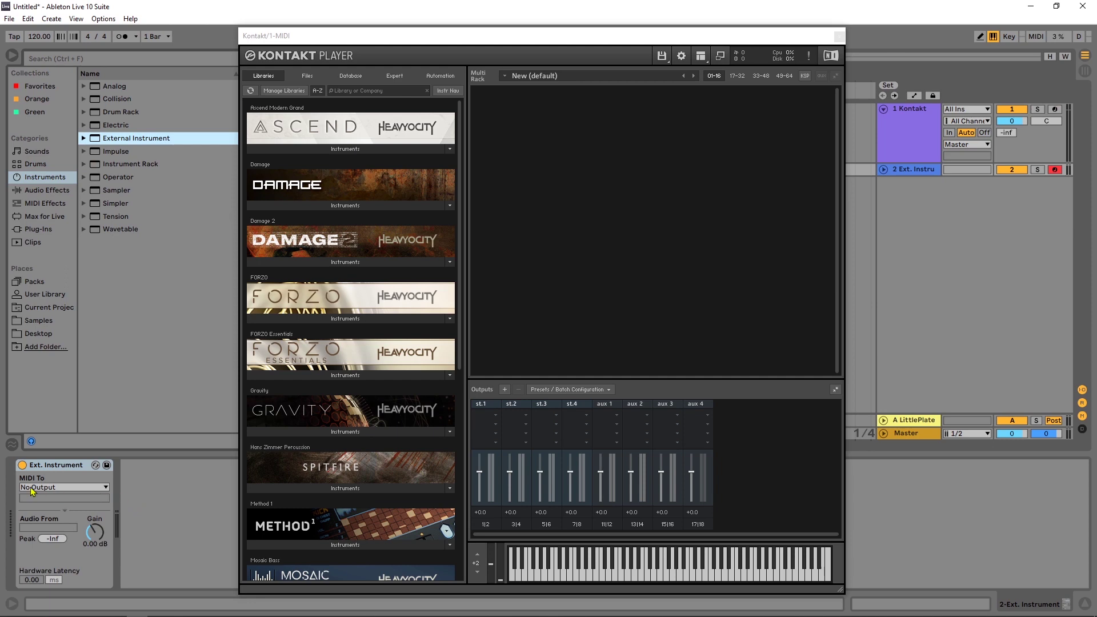
left_click(52, 487)
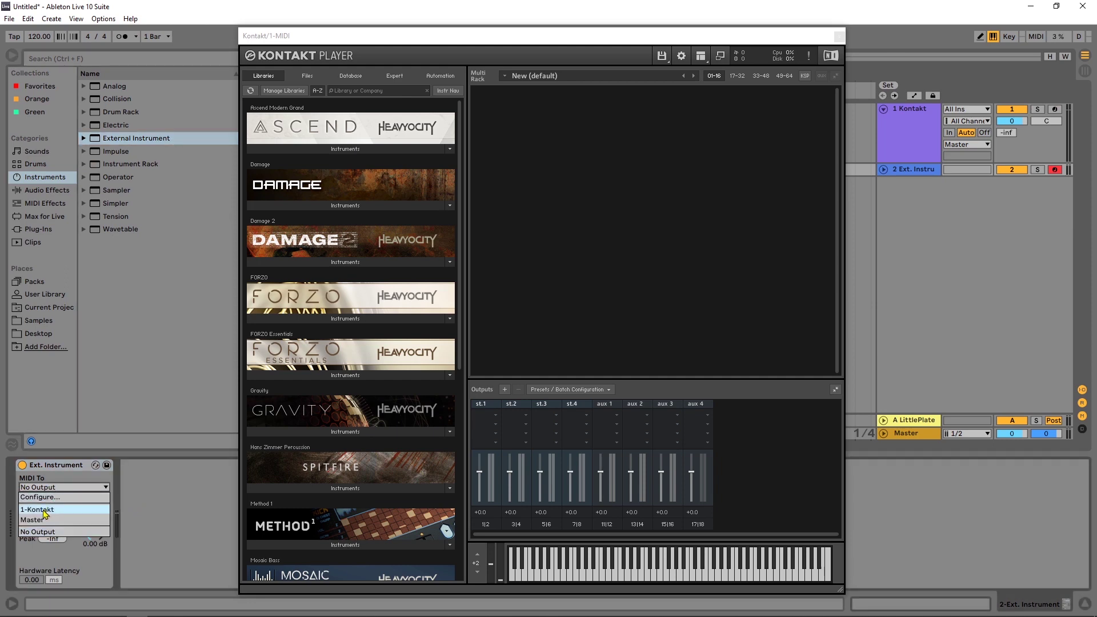
left_click(48, 514)
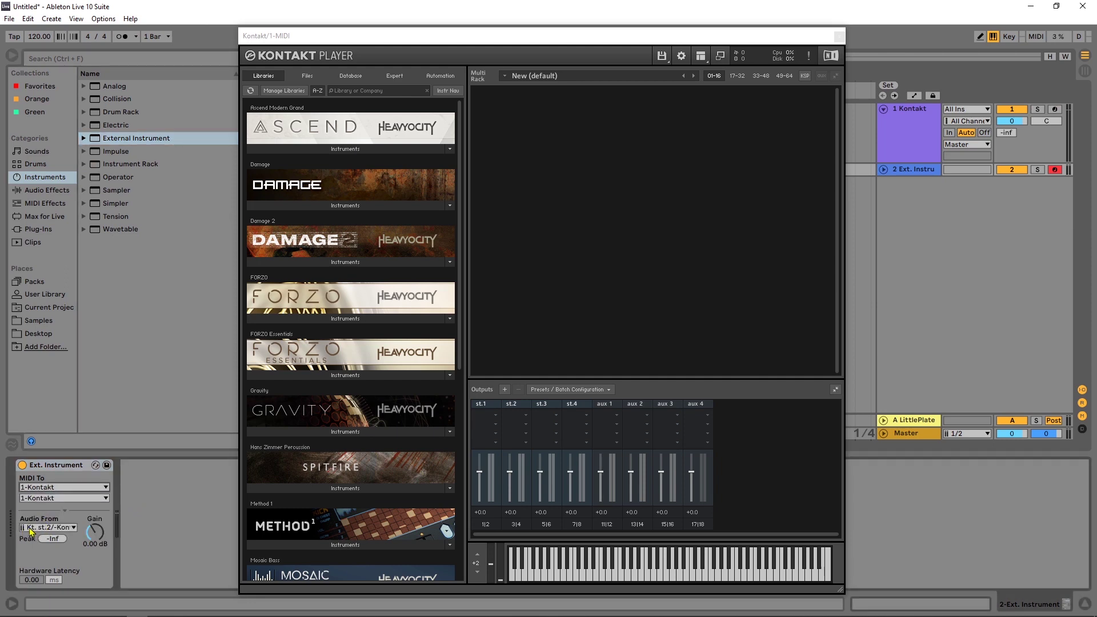
left_click(56, 529)
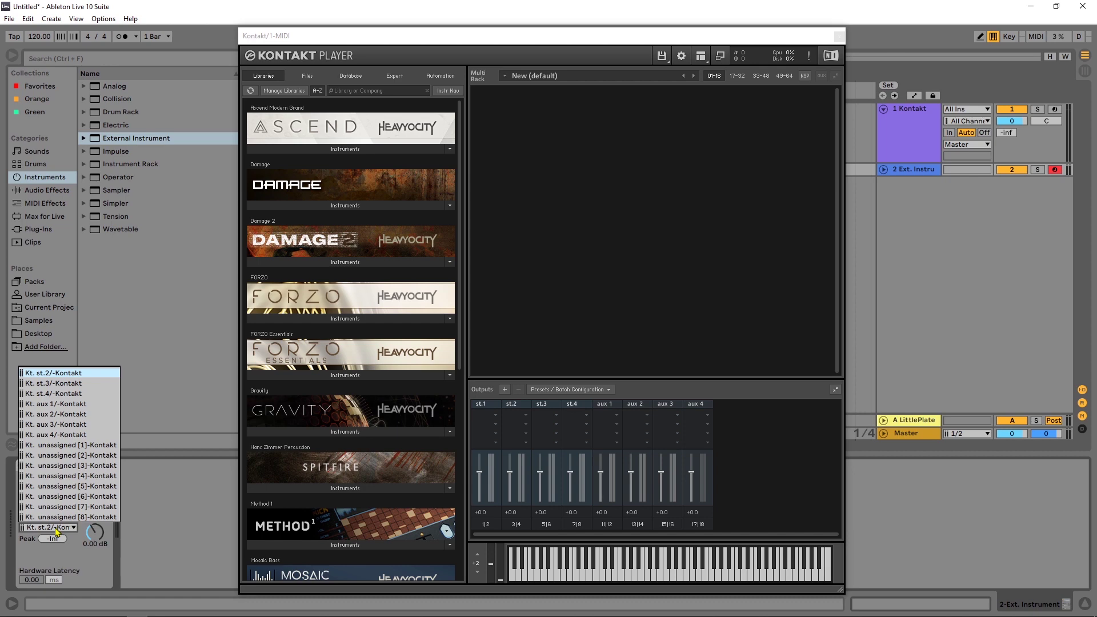
left_click(76, 378)
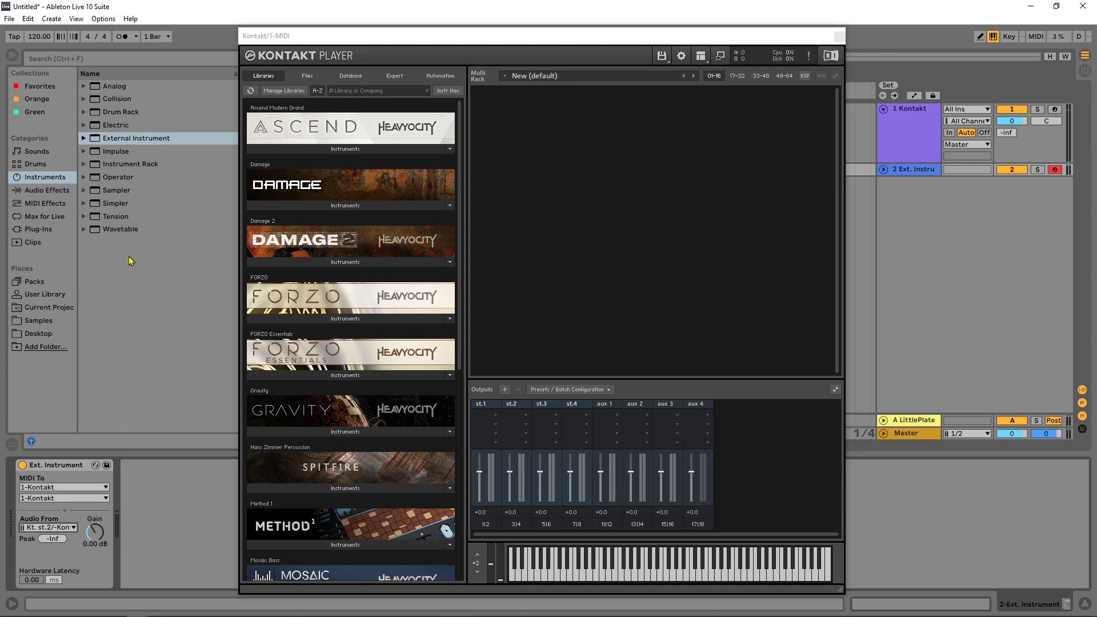
Add an External Instrument on track 3 sending MIDI to 1-Kontakt, audio from Kontakt st.3.
double_click(120, 140)
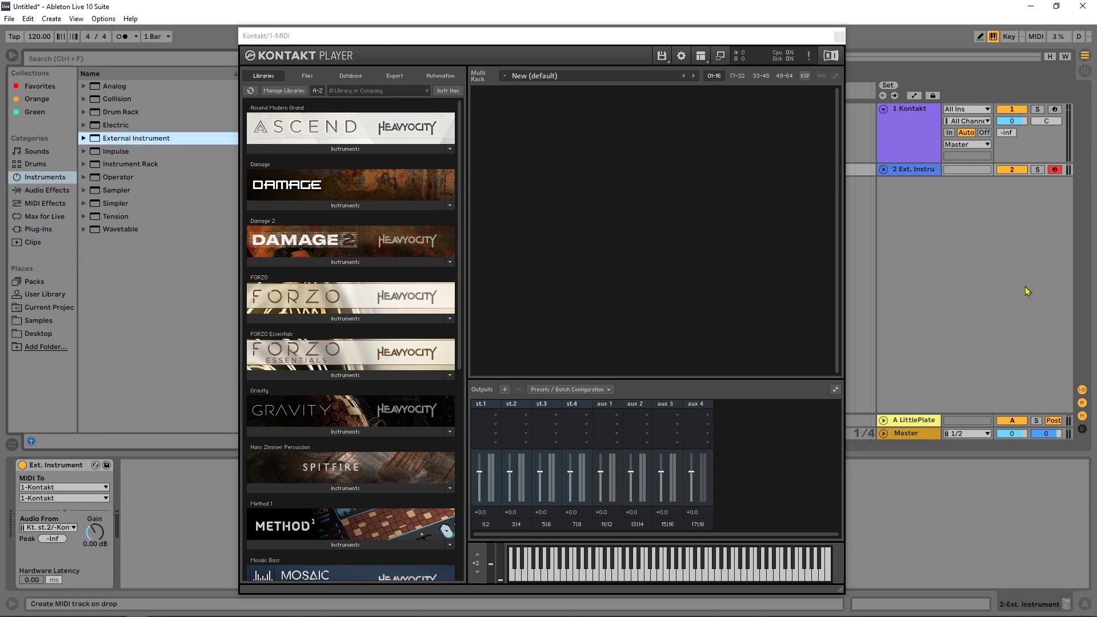
left_click(79, 488)
left_click(78, 495)
left_click(53, 532)
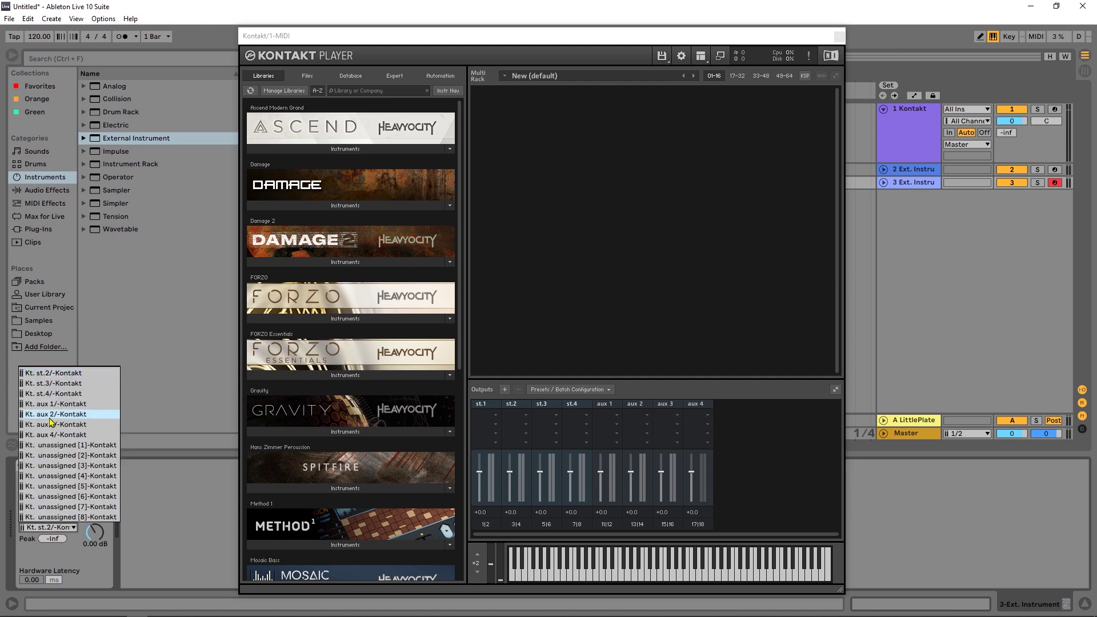
left_click(46, 393)
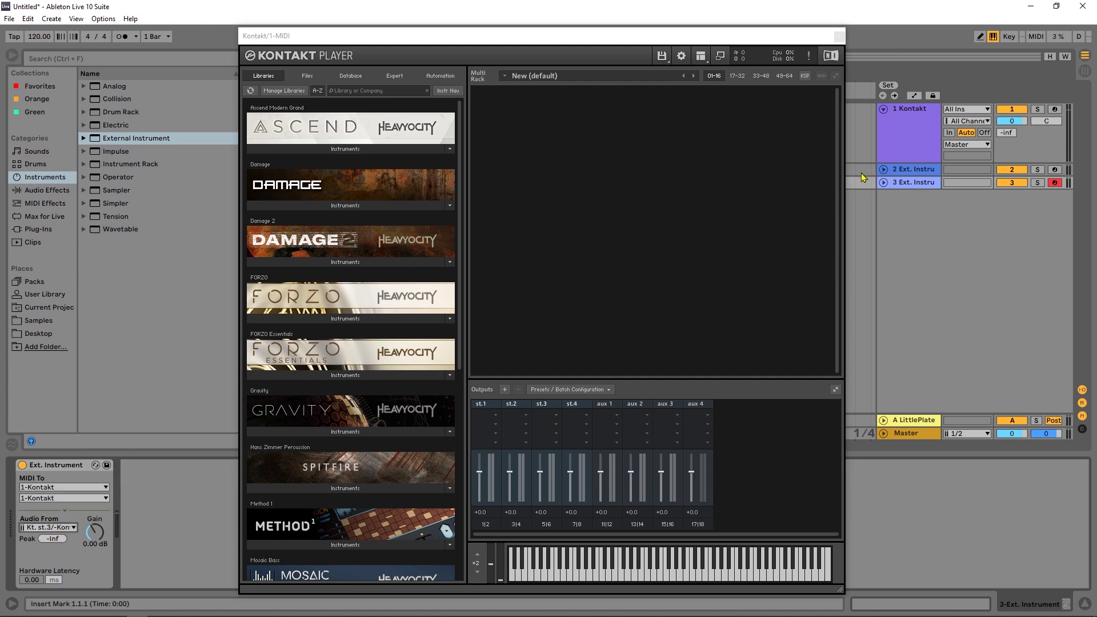
Add an External Instrument on track 4 with audio from Kt. st.4 and MIDI to 1-Kontakt.
left_click_drag(965, 237, 960, 237)
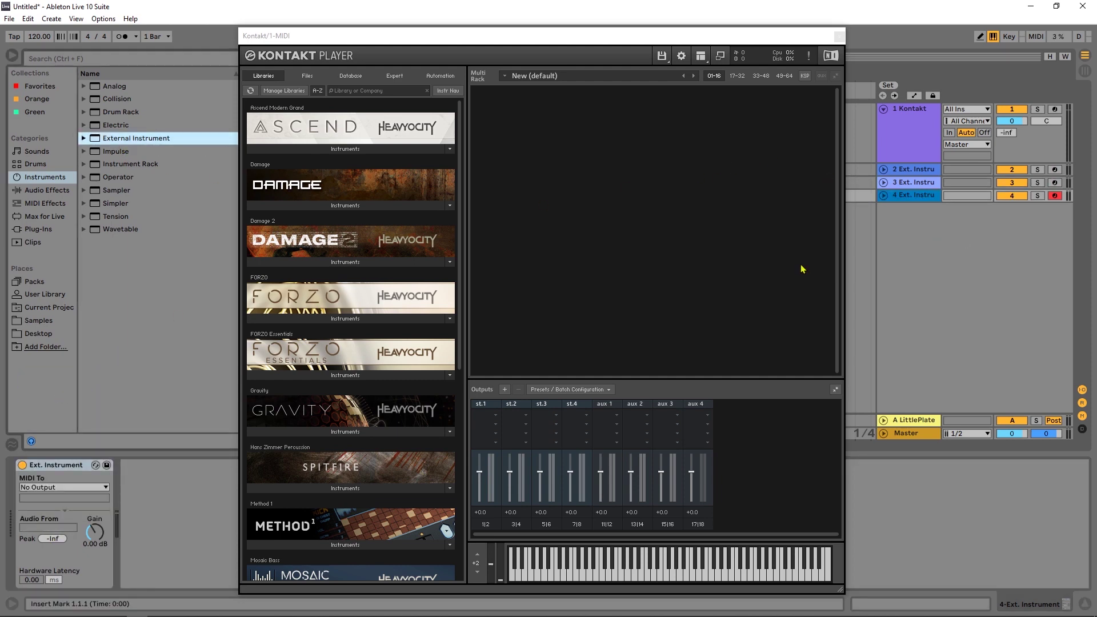
left_click(54, 528)
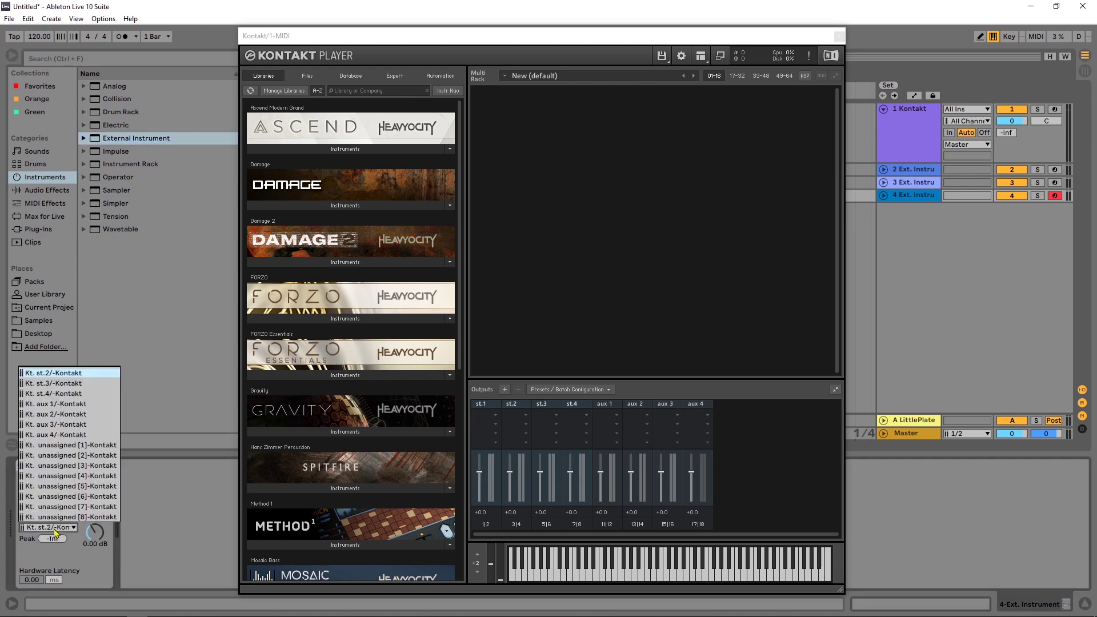
left_click(55, 394)
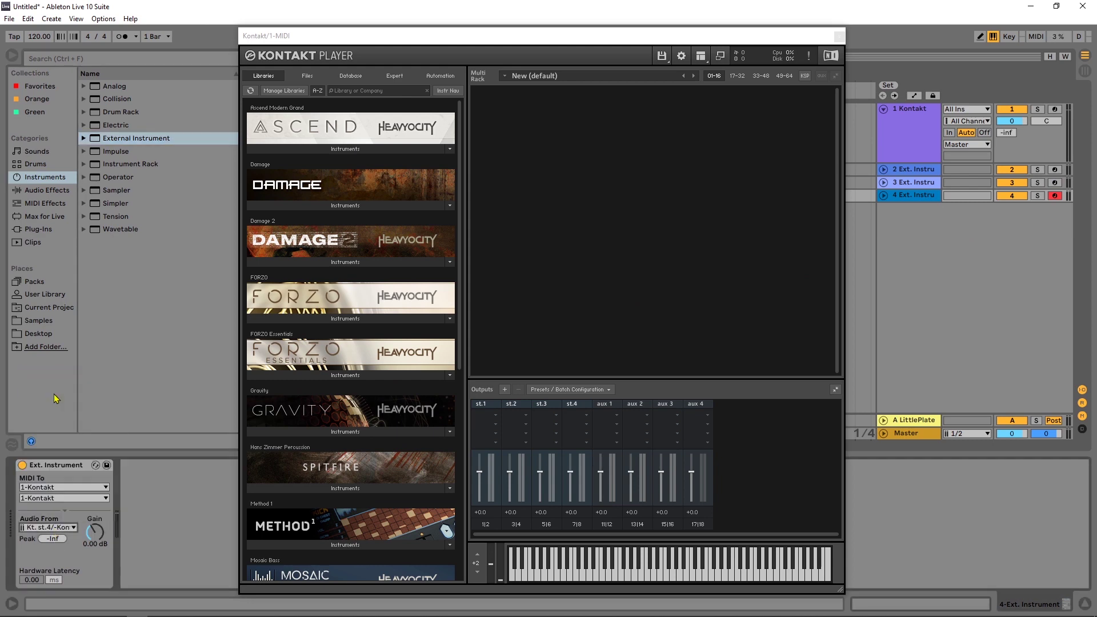
left_click(43, 487)
left_click(43, 510)
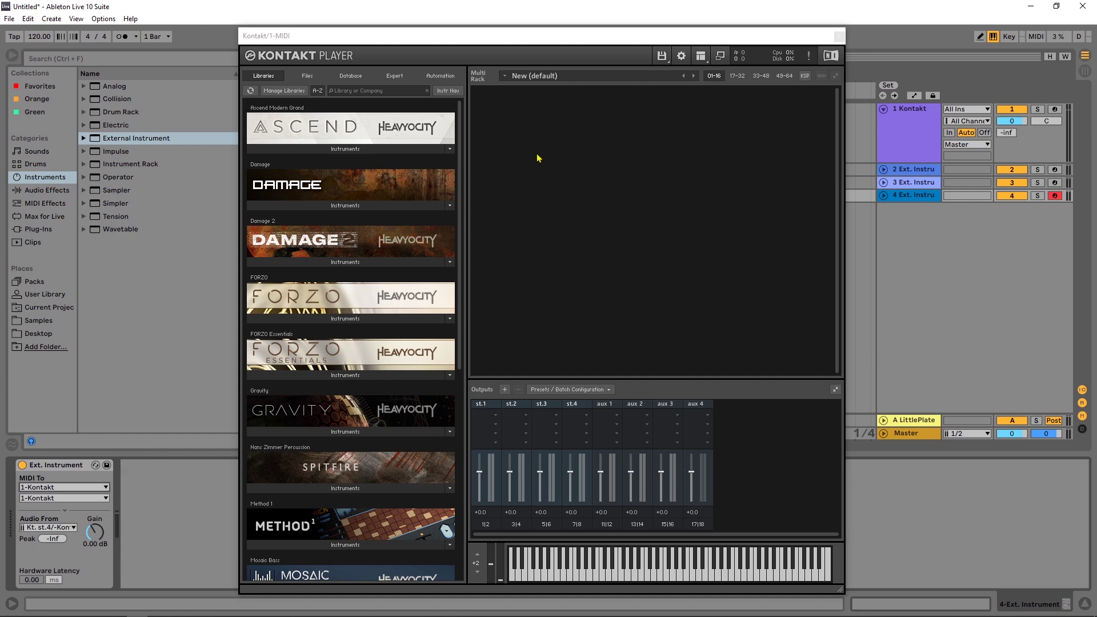
left_click(49, 498)
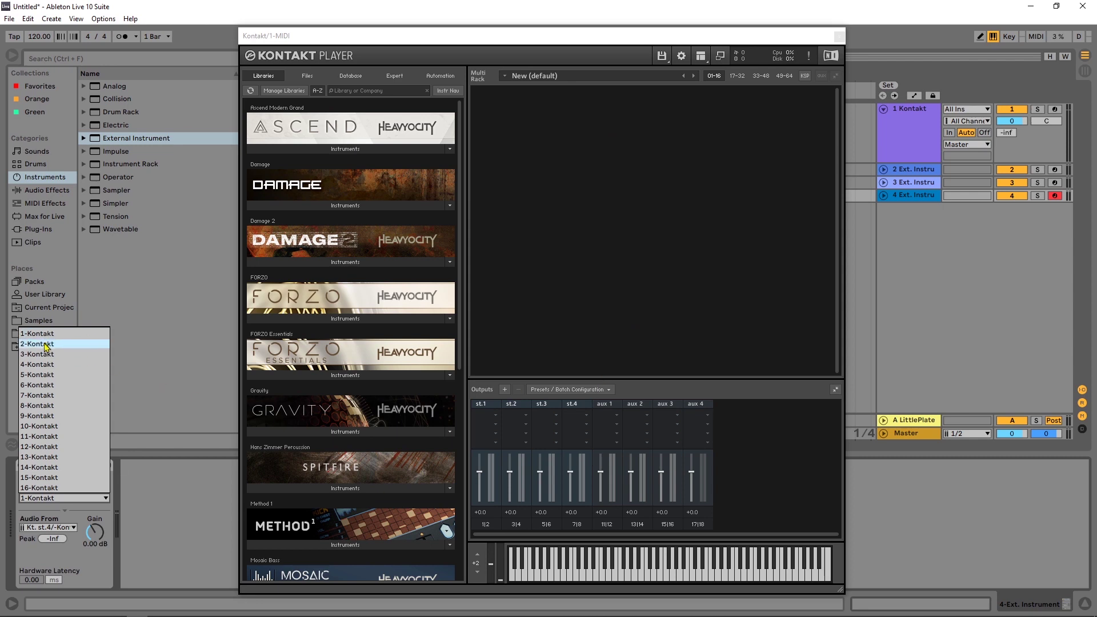
left_click(137, 513)
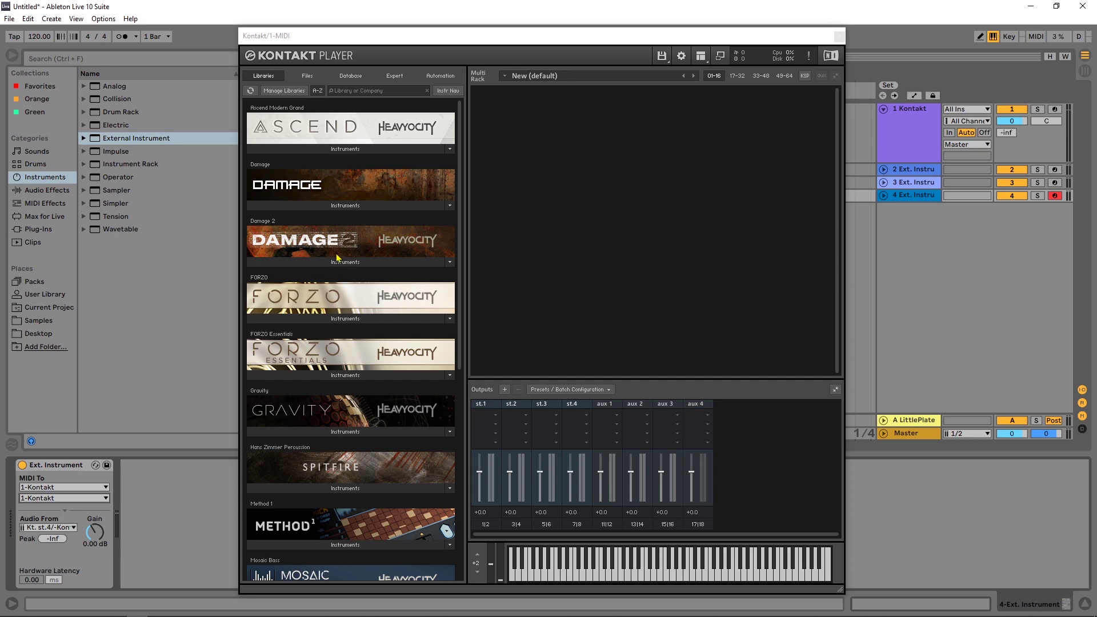
Load NOVO's Loop Designer.nki into the empty Kontakt rack.
scroll(337, 257, "down", 5)
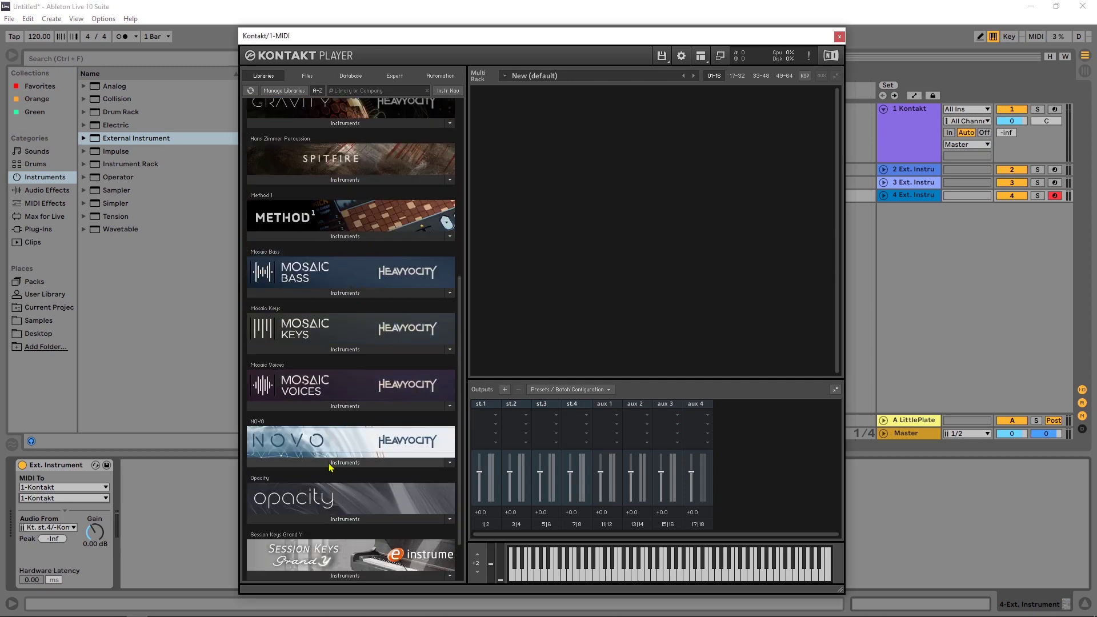
left_click(329, 464)
left_click_drag(290, 401, 616, 232)
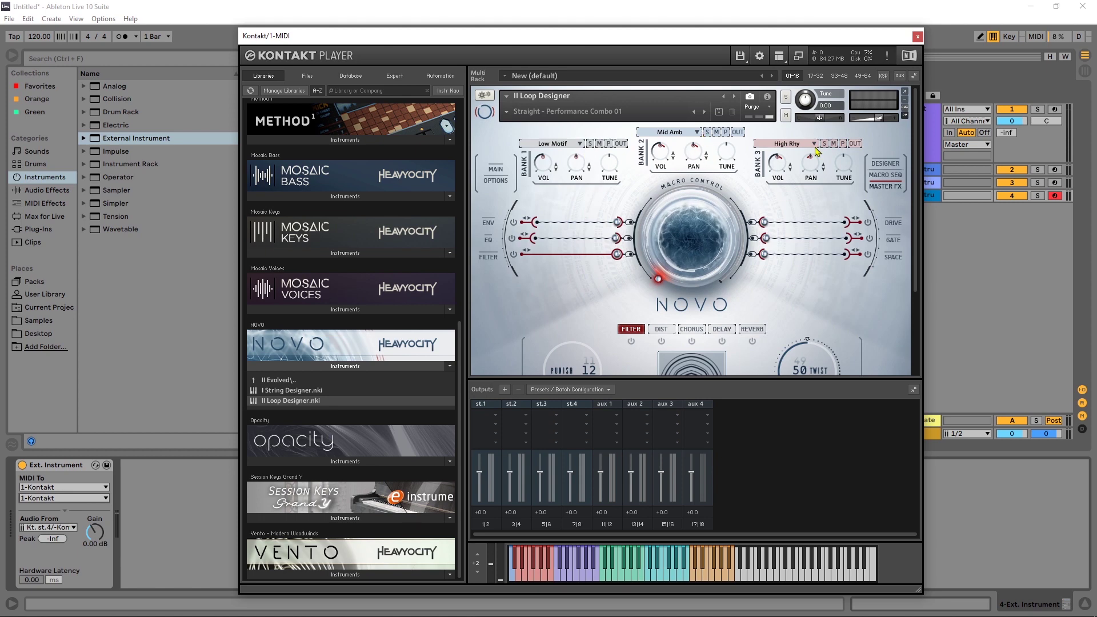
Route the Low Motif, Mid Amb and High Rhy banks to Out 2, 3 and 4, then play a test note.
left_click(620, 144)
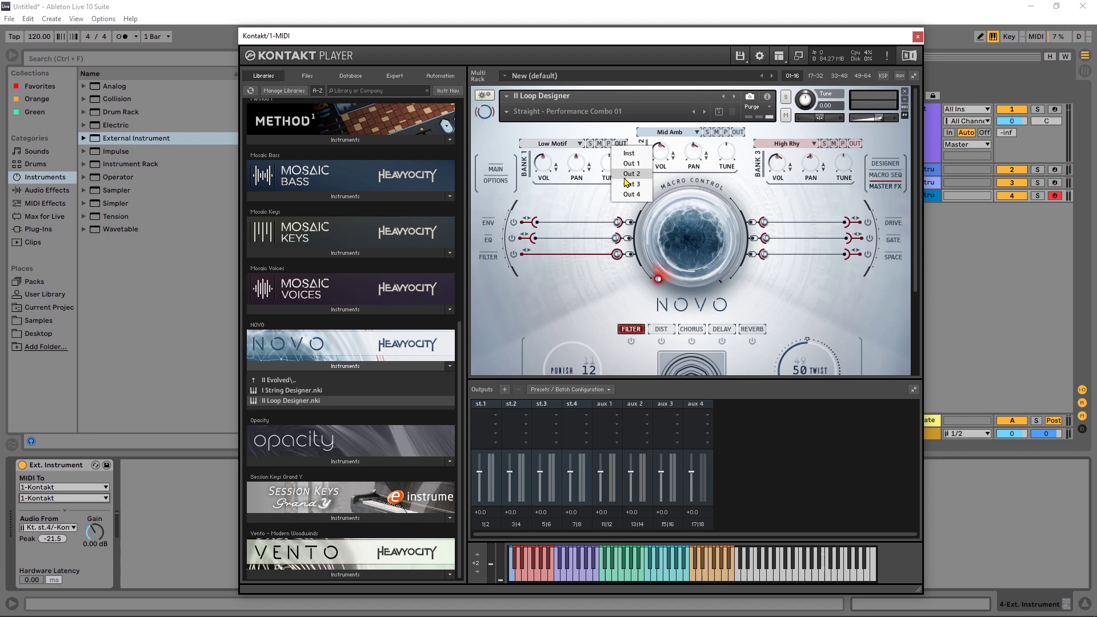
left_click(624, 175)
left_click(738, 132)
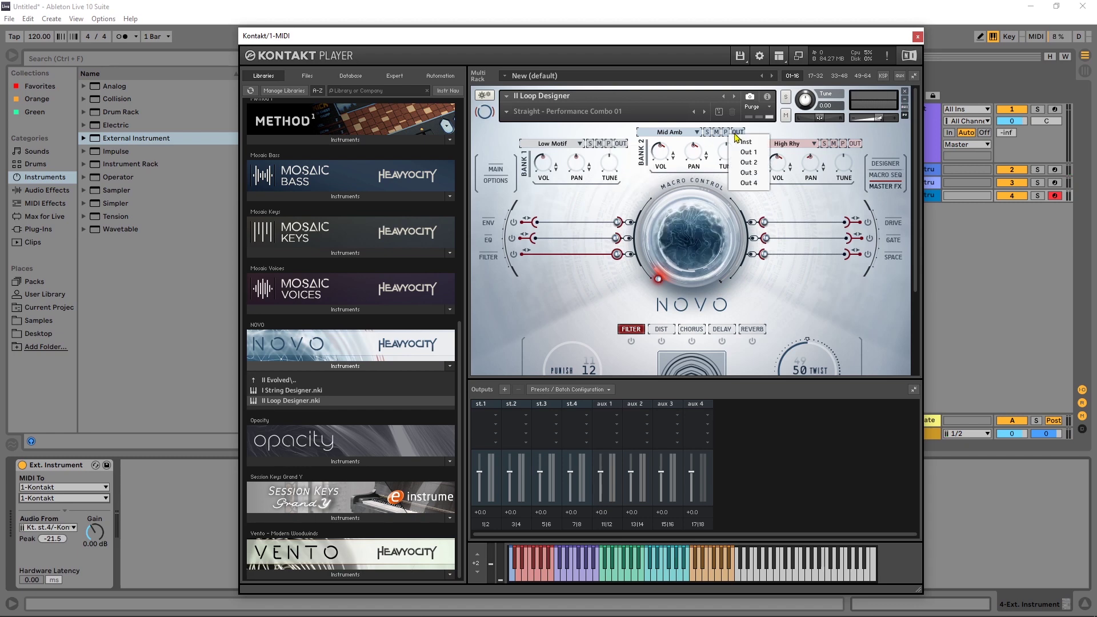
left_click(743, 173)
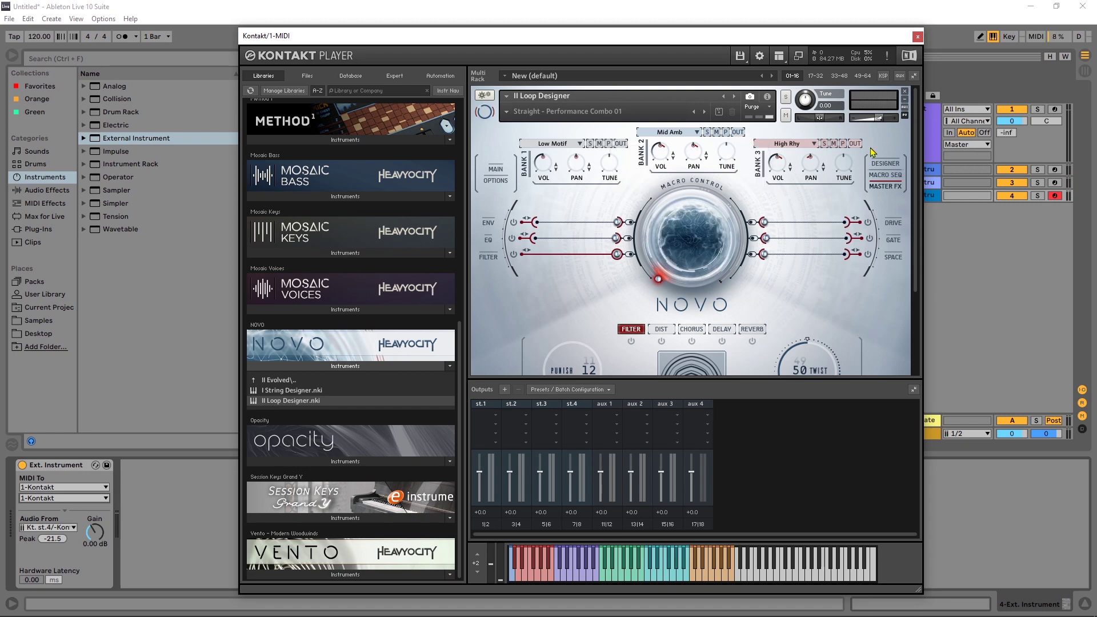
left_click(855, 144)
left_click(858, 195)
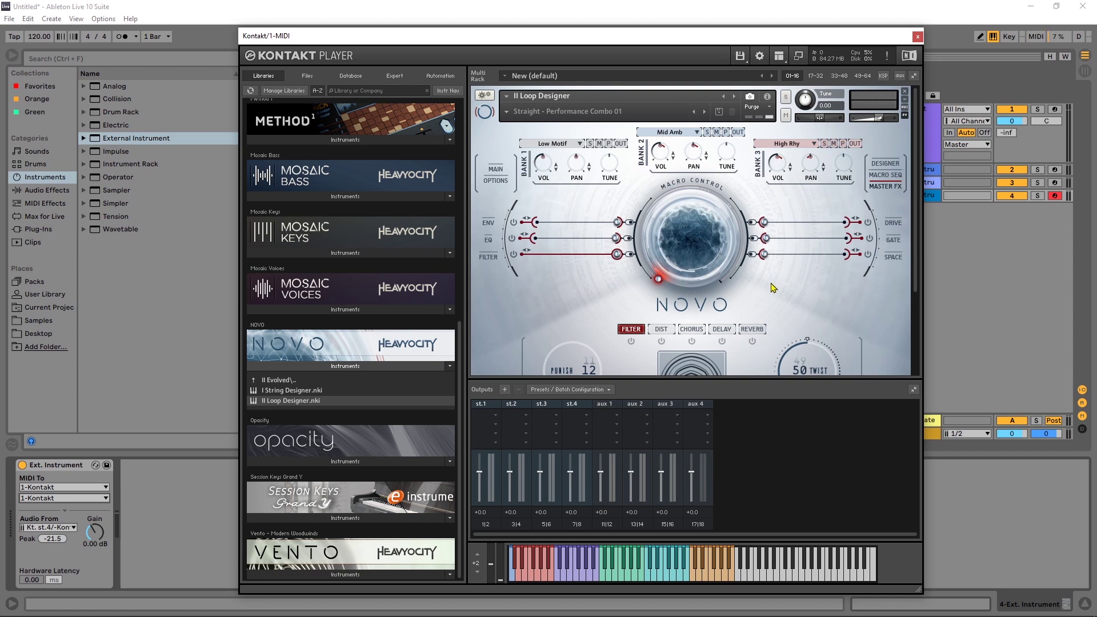
left_click(566, 578)
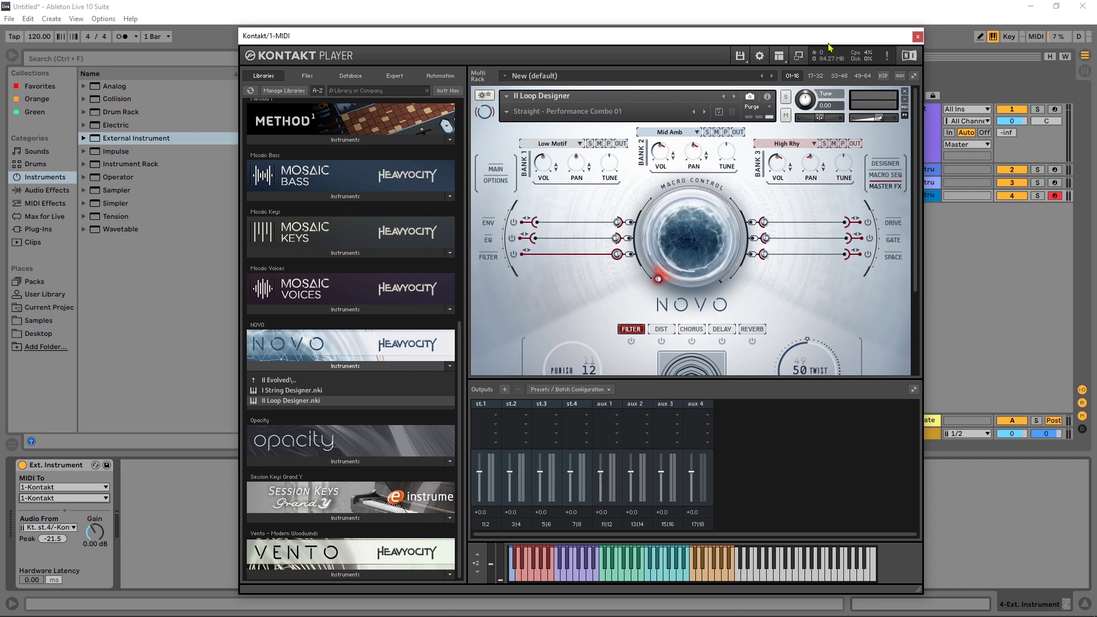
Select the 2 Ext. Instrument track and shift the keyboard octave with Z.
left_click(930, 174)
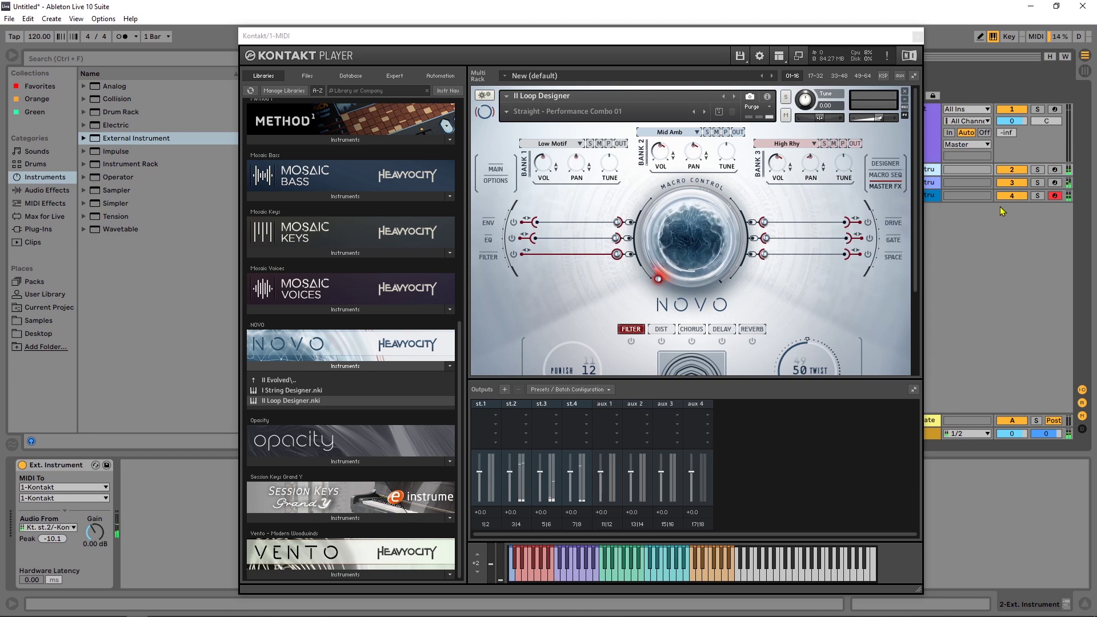
key("z")
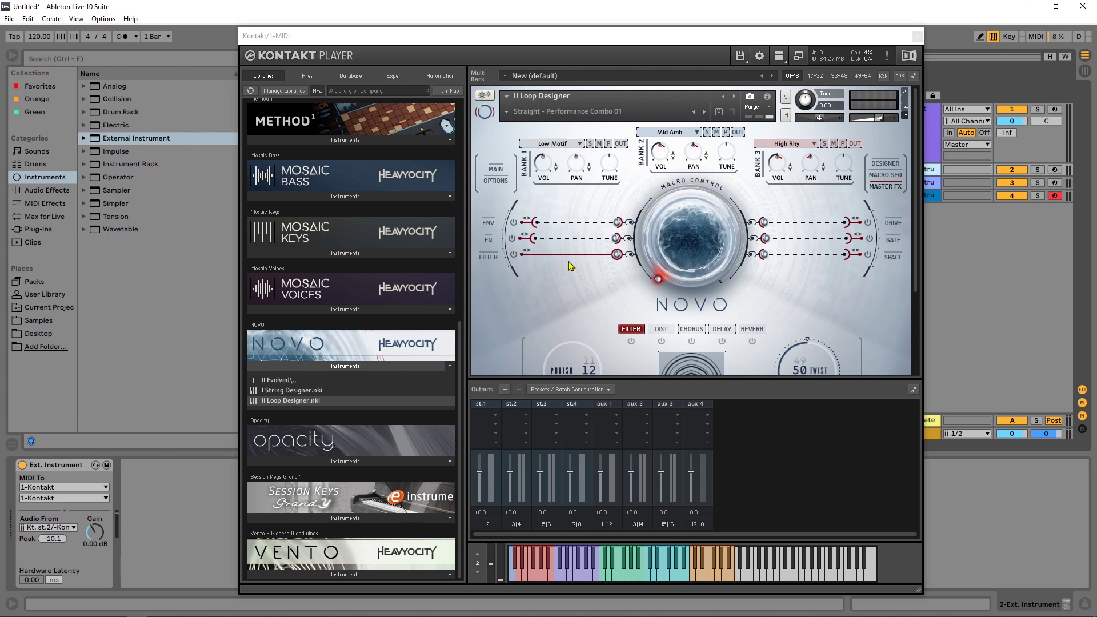
scroll(345, 352, "up", 5)
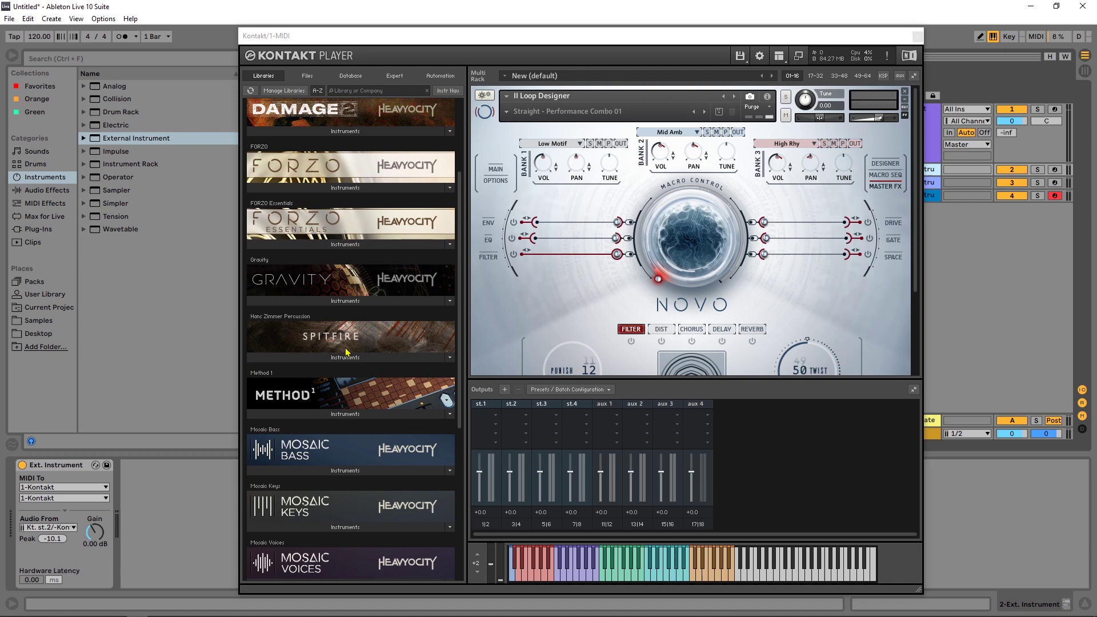
scroll(756, 287, "down", 4)
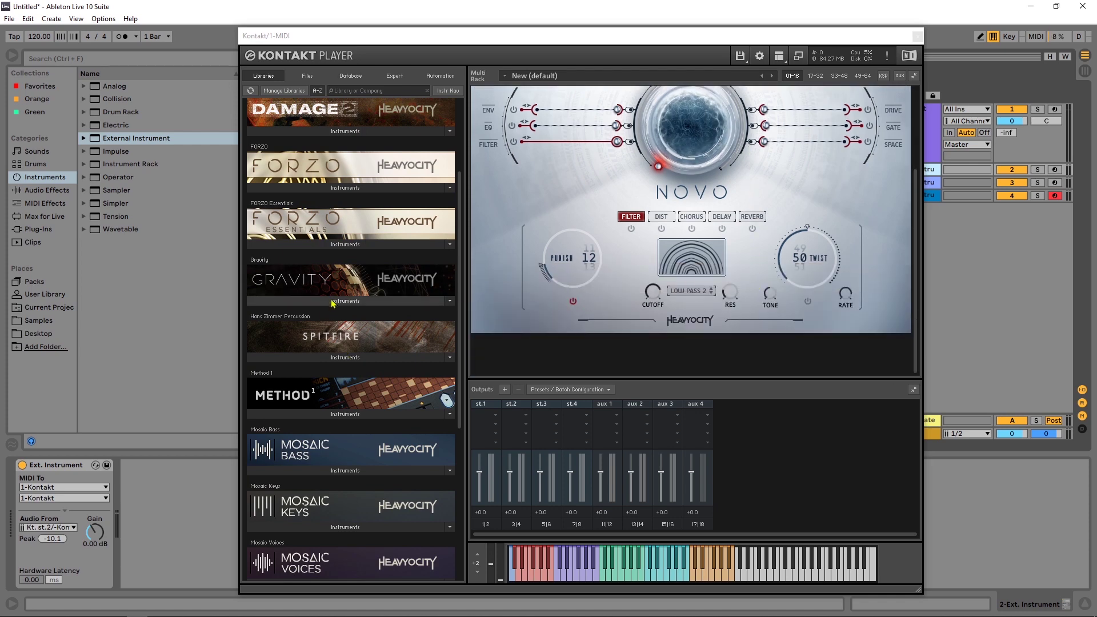
scroll(334, 337, "down", 3)
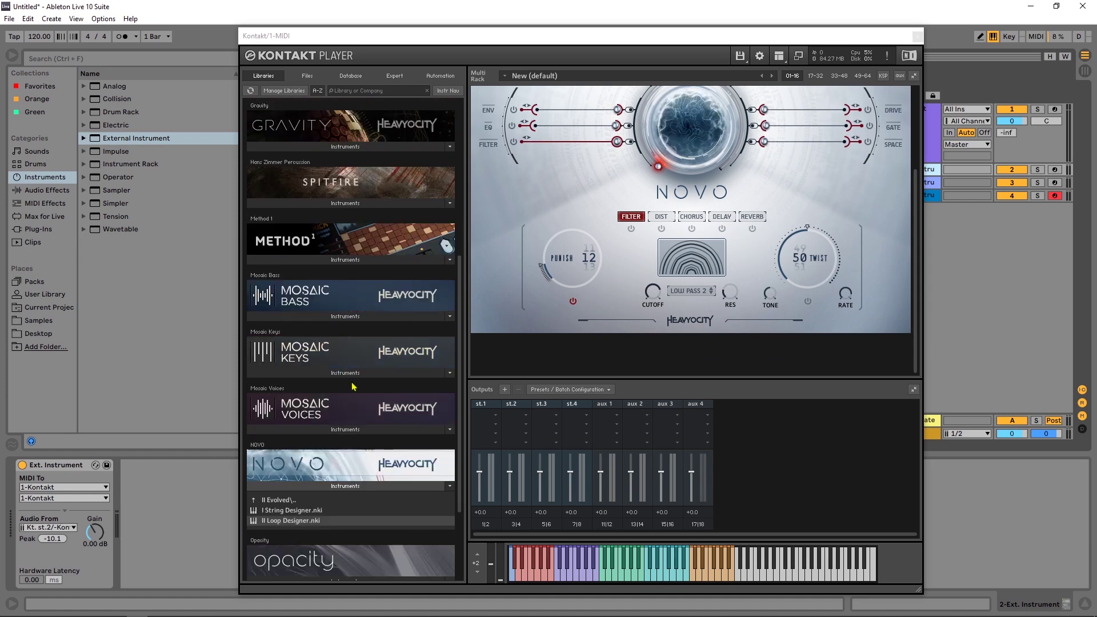
scroll(352, 387, "down", 3)
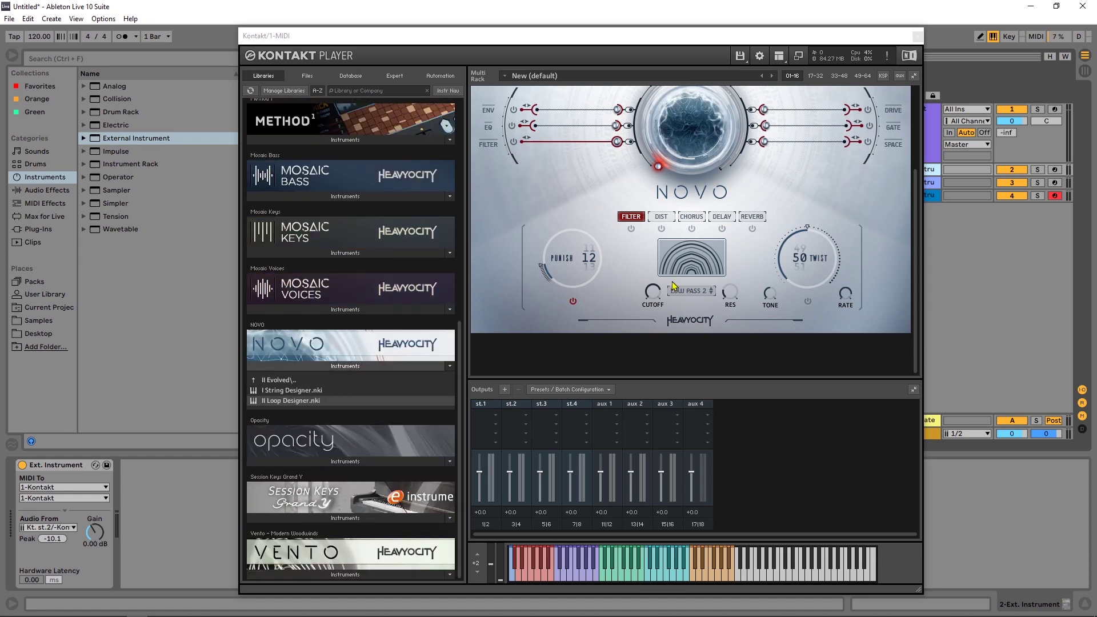
scroll(673, 286, "up", 3)
Confirm the three NOVO banks sit on Out 2, 3 and 4, then move Kontakt's window left.
left_click(631, 125)
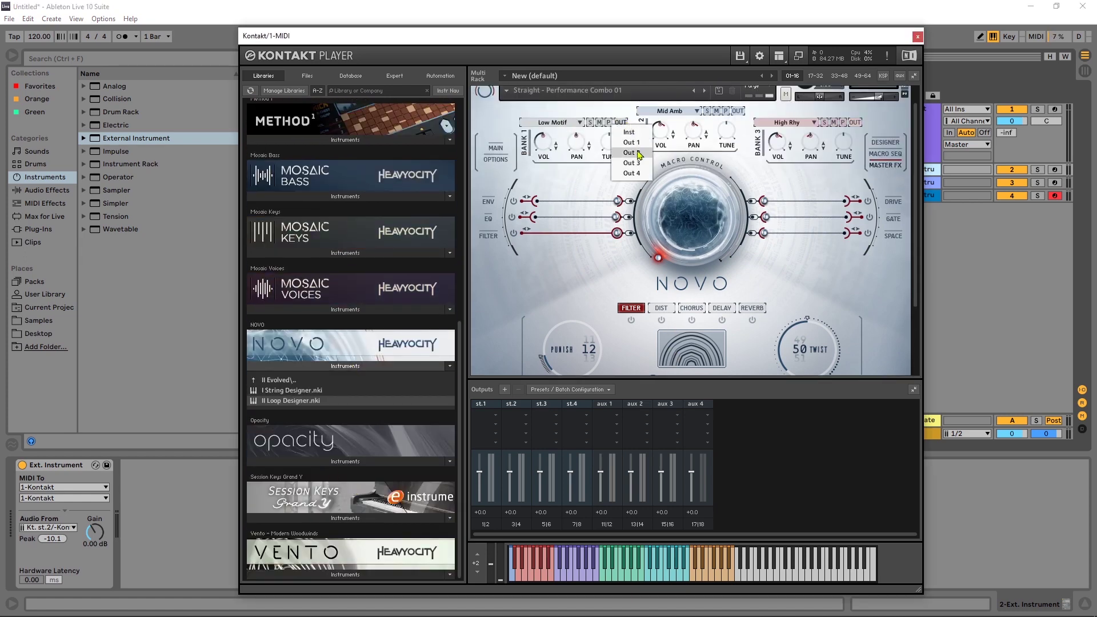
left_click(739, 112)
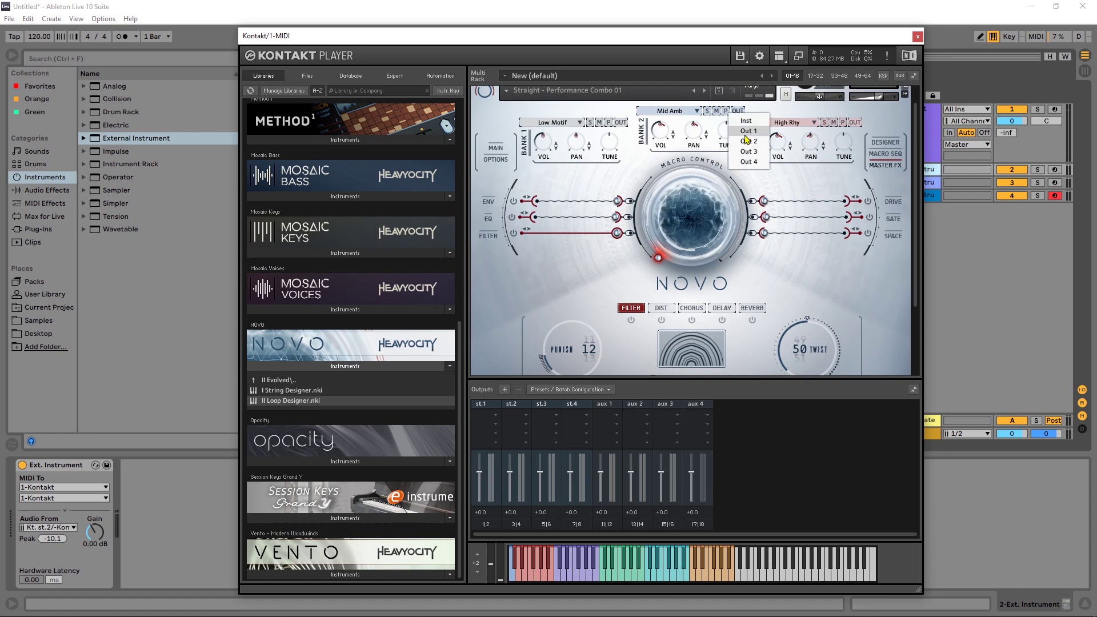
left_click(856, 122)
left_click(859, 143)
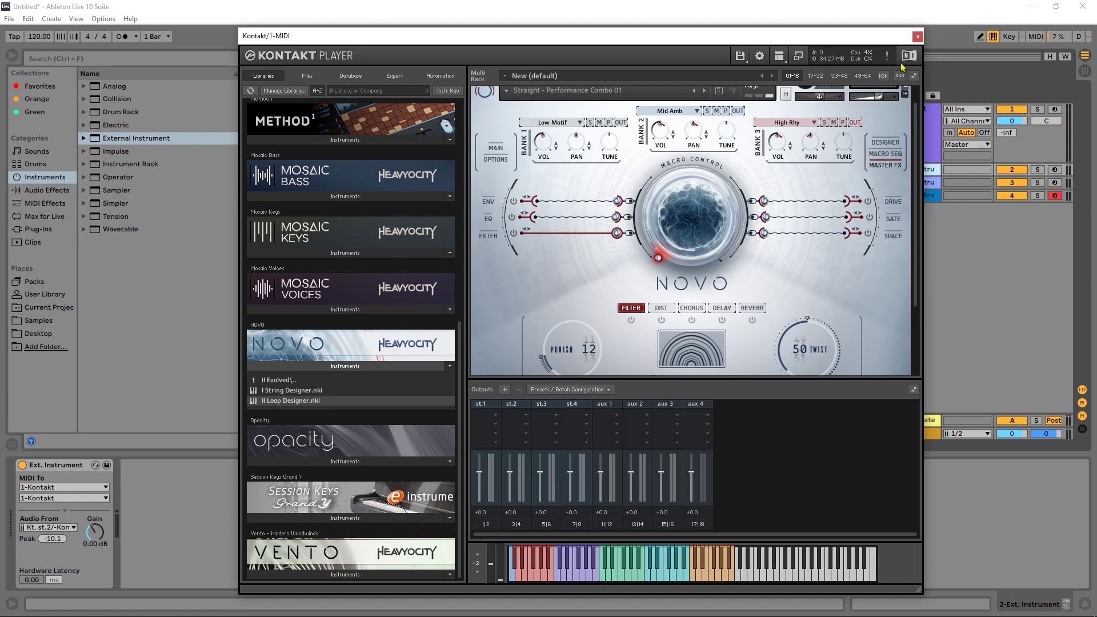
left_click_drag(779, 36, 632, 40)
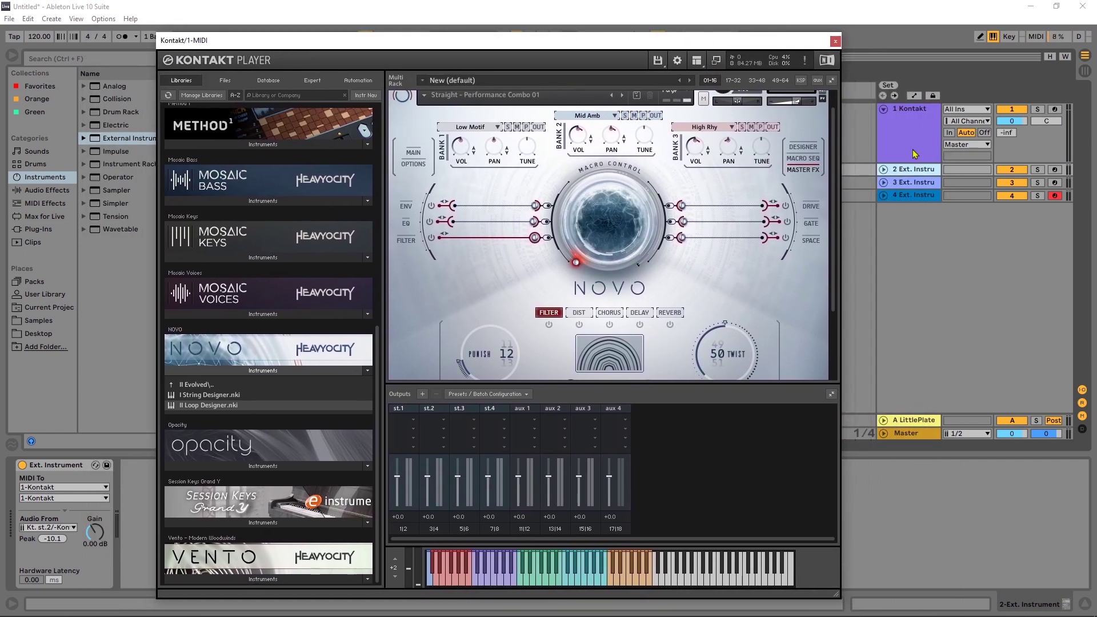
left_click(901, 138)
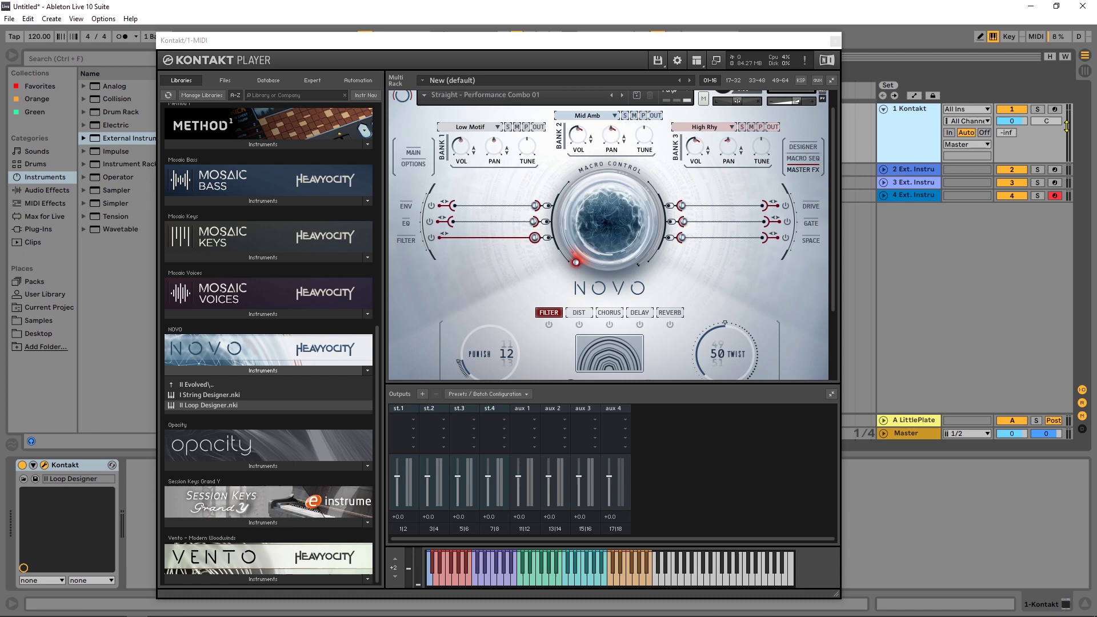
key("a")
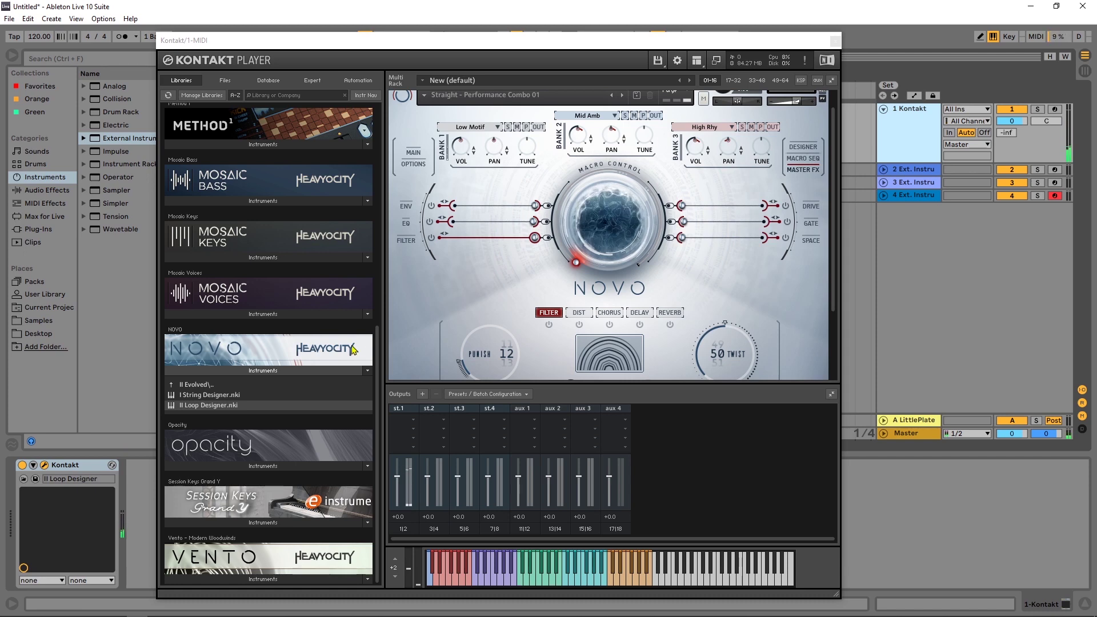
scroll(463, 327, "down", 3)
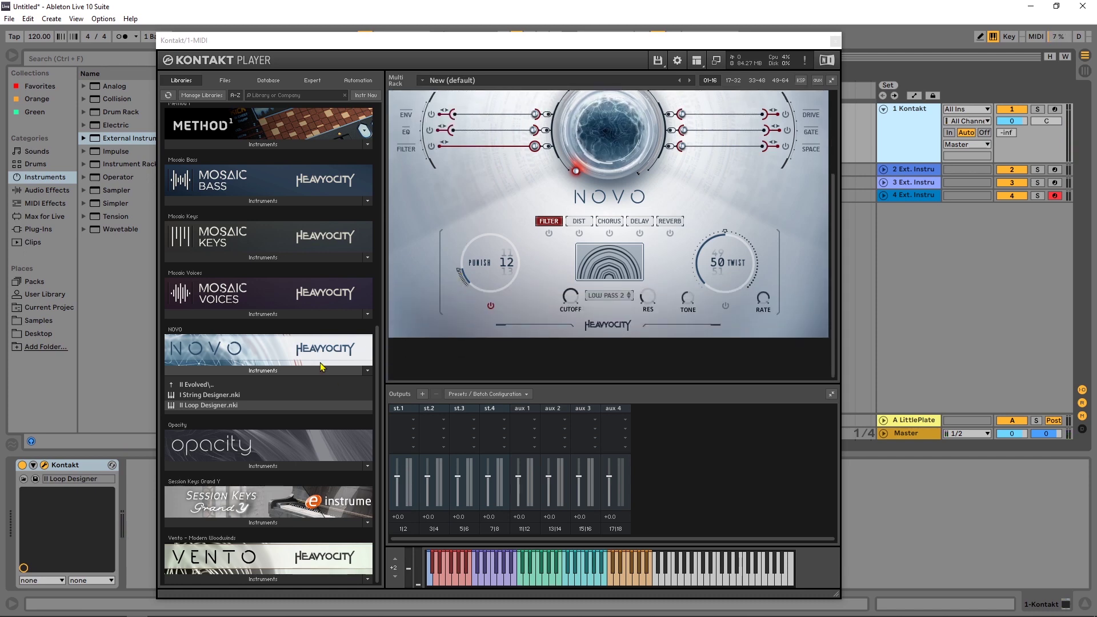
left_click(263, 466)
left_click_drag(196, 480, 961, 284)
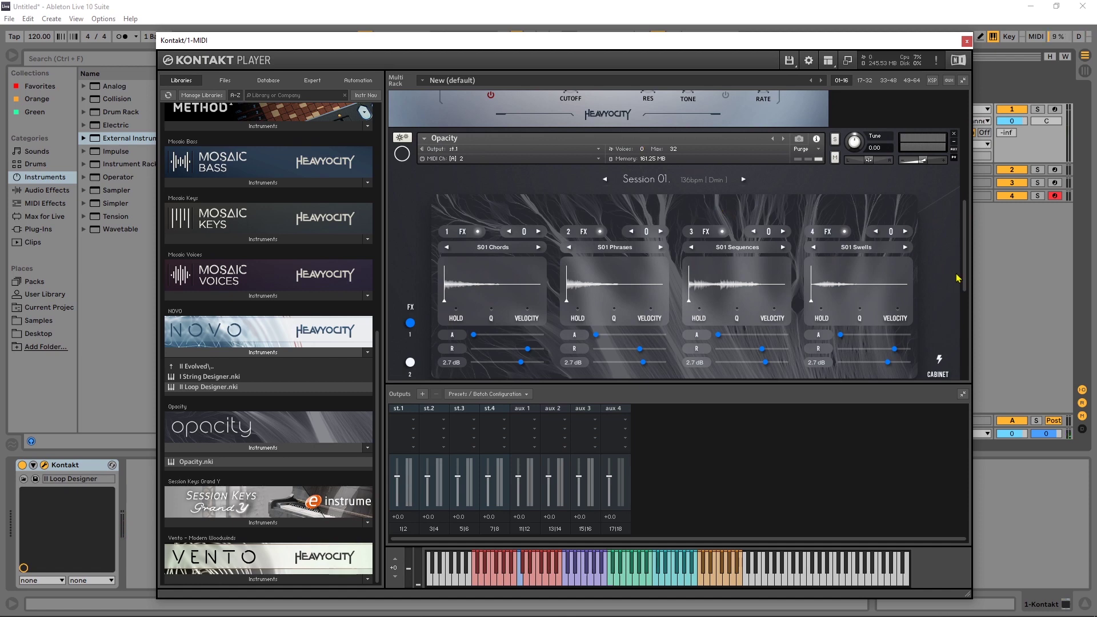
left_click_drag(965, 283, 961, 133)
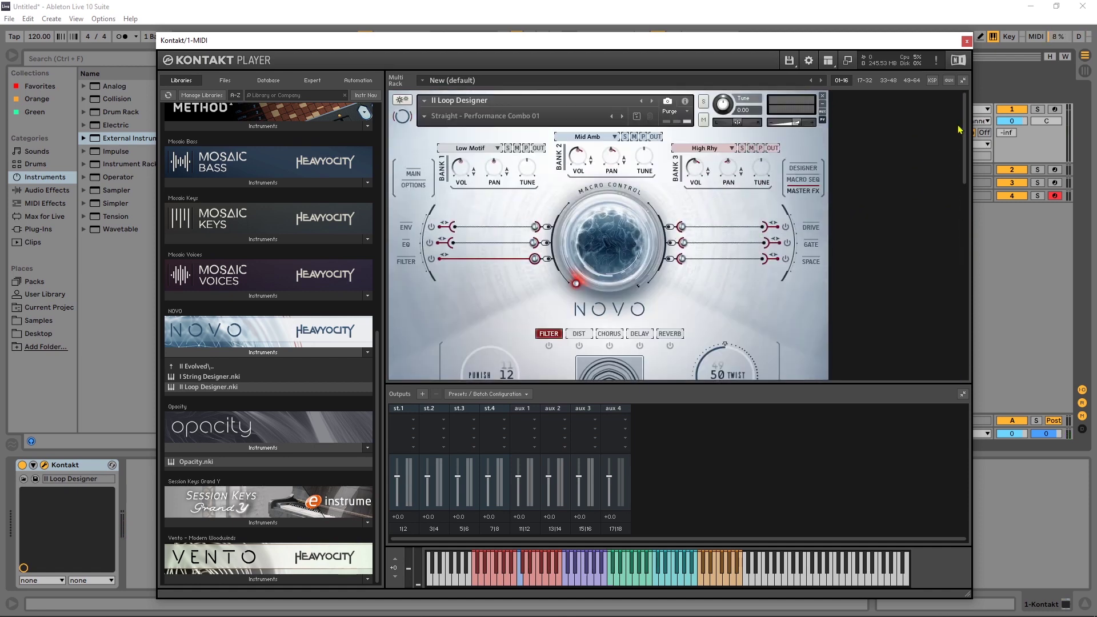
scroll(966, 130, "down", 5)
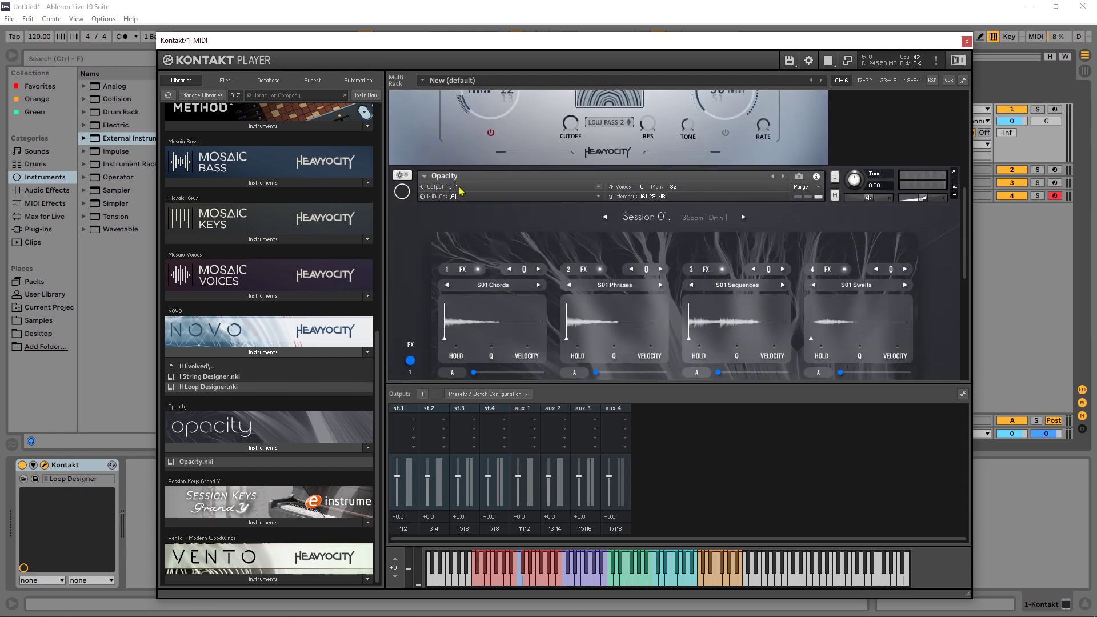
left_click(595, 187)
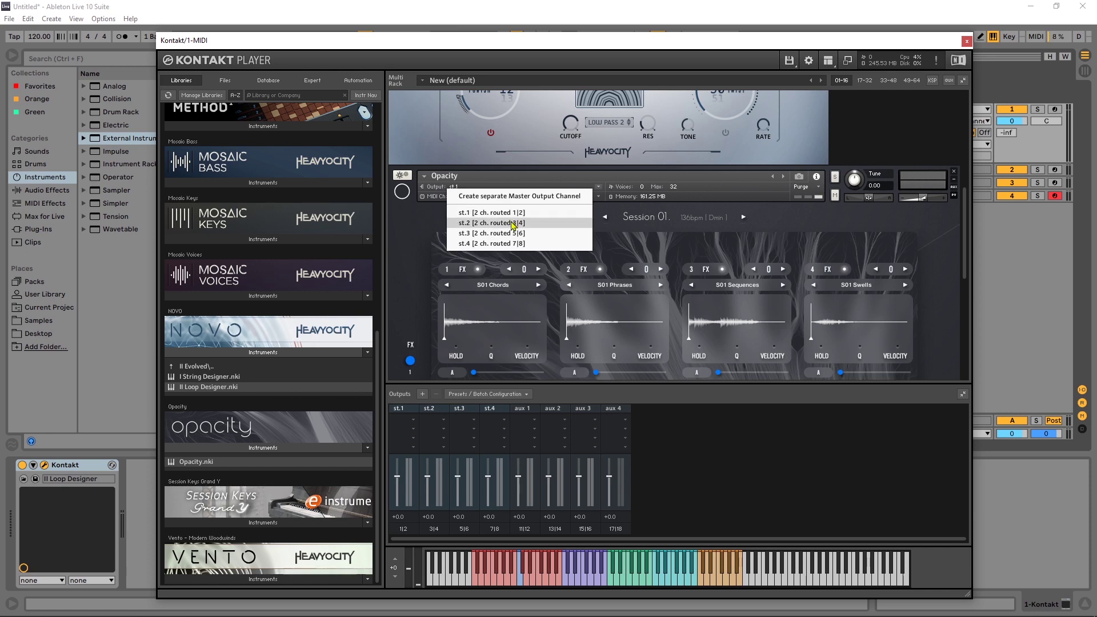
left_click(415, 236)
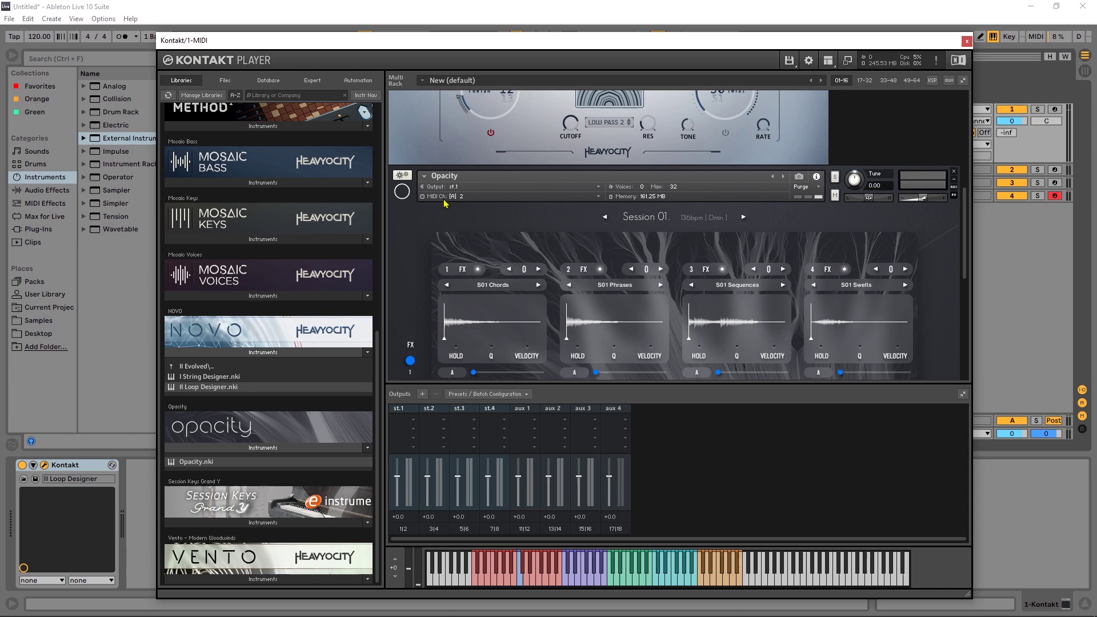
Set Opacity to port A, MIDI channel 2, and send its audio to output st.2.
left_click(599, 197)
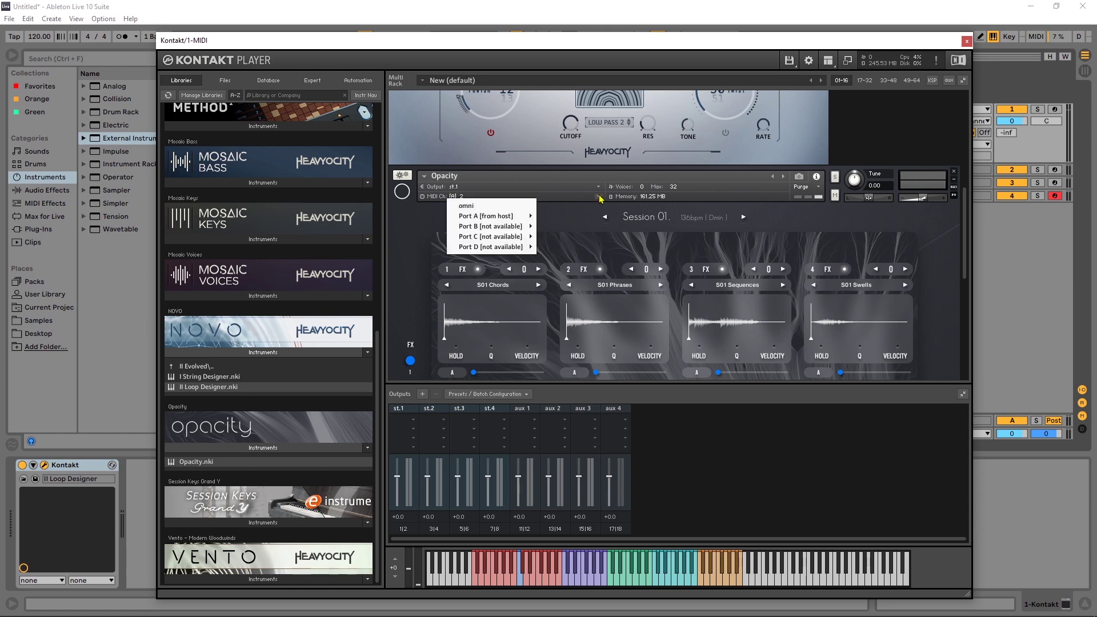
mouse_move(505, 218)
left_click(553, 219)
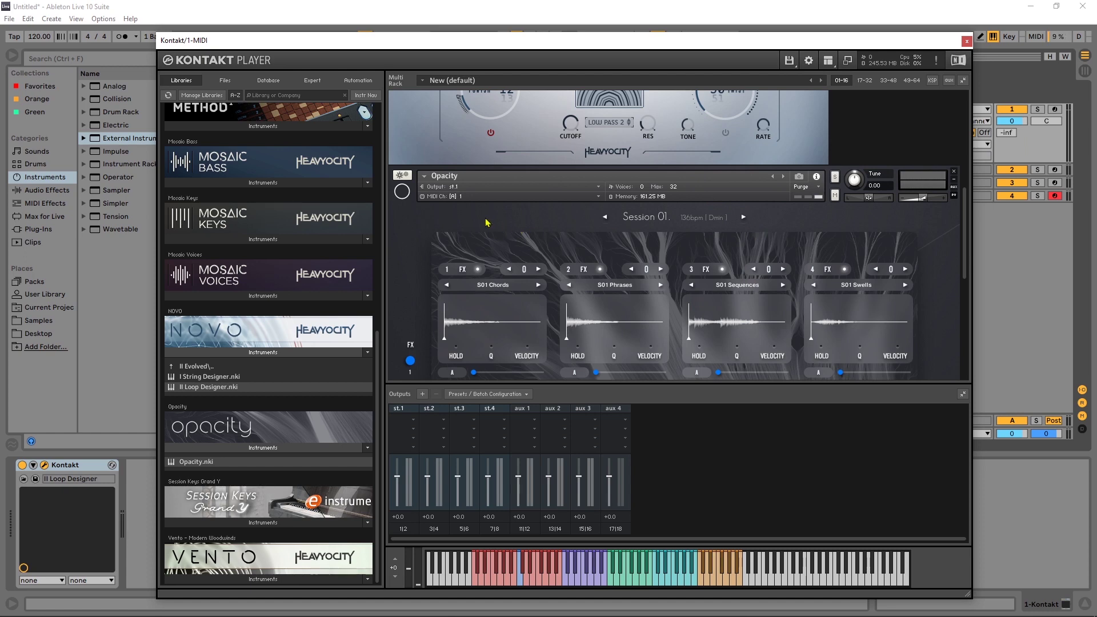
left_click(599, 197)
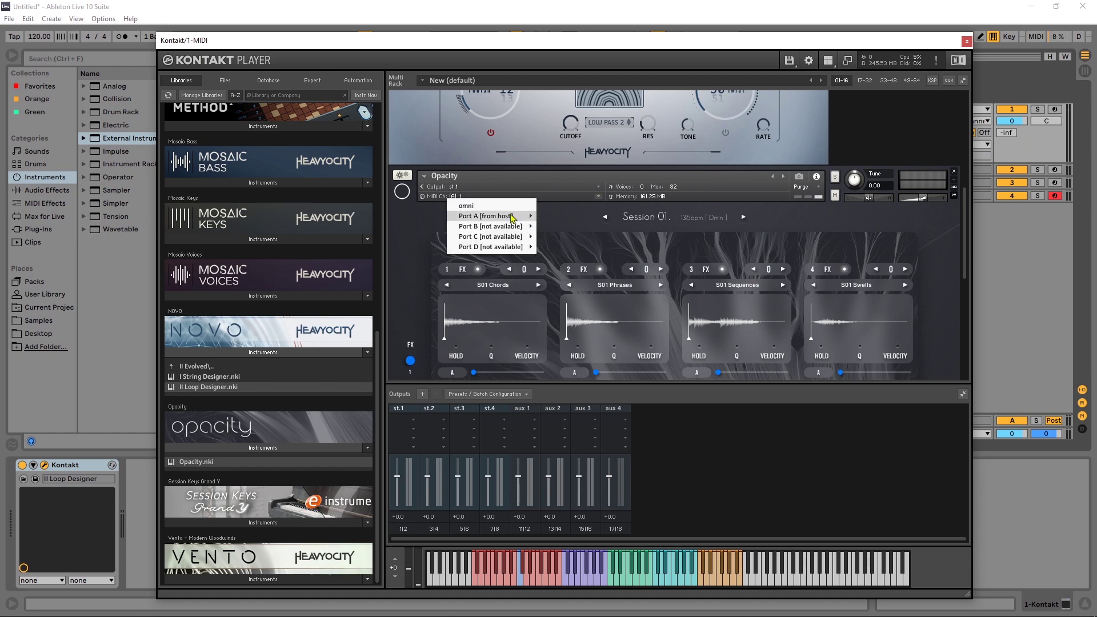
mouse_move(512, 218)
left_click(552, 226)
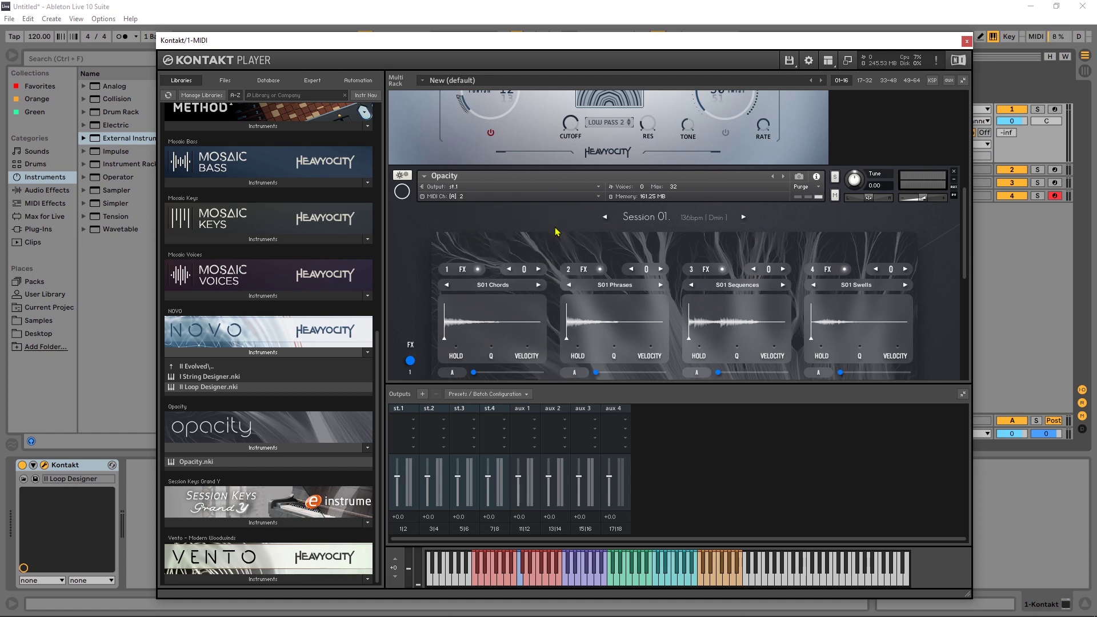
left_click(472, 191)
left_click(474, 224)
Close Kontakt and set track 2's External Instrument MIDI channel to 2-Kontakt.
left_click(983, 173)
left_click(884, 170)
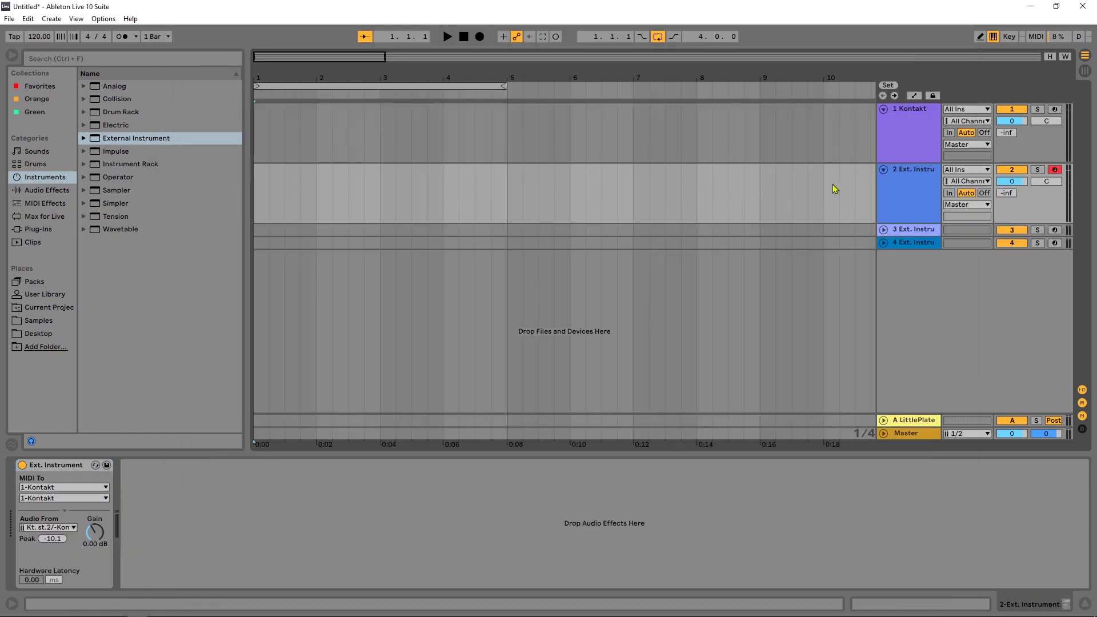
left_click(428, 201)
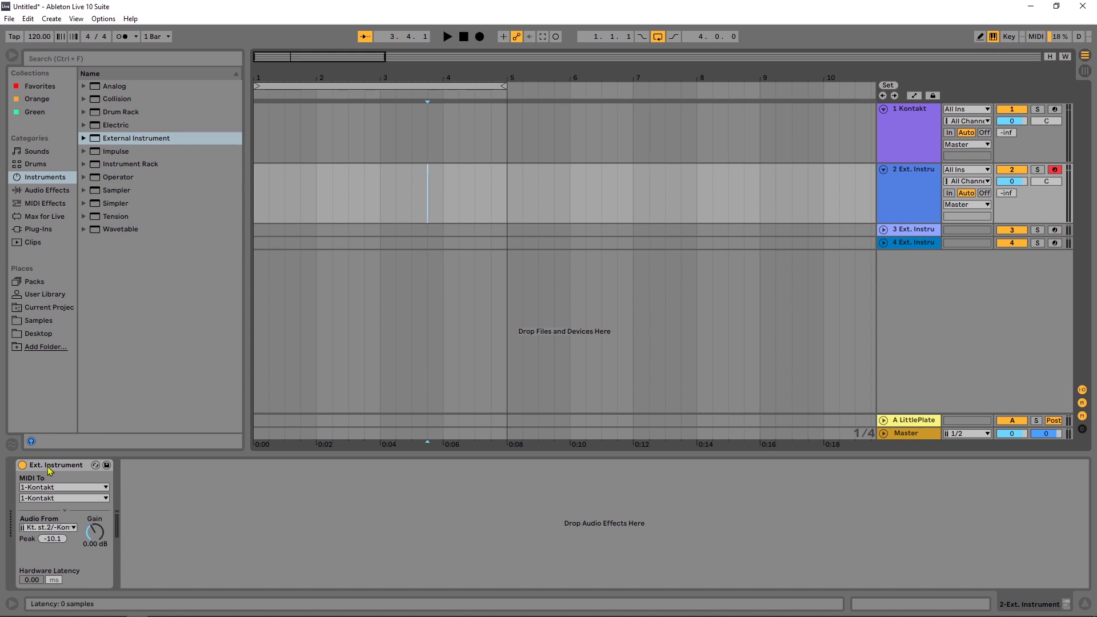
left_click(57, 499)
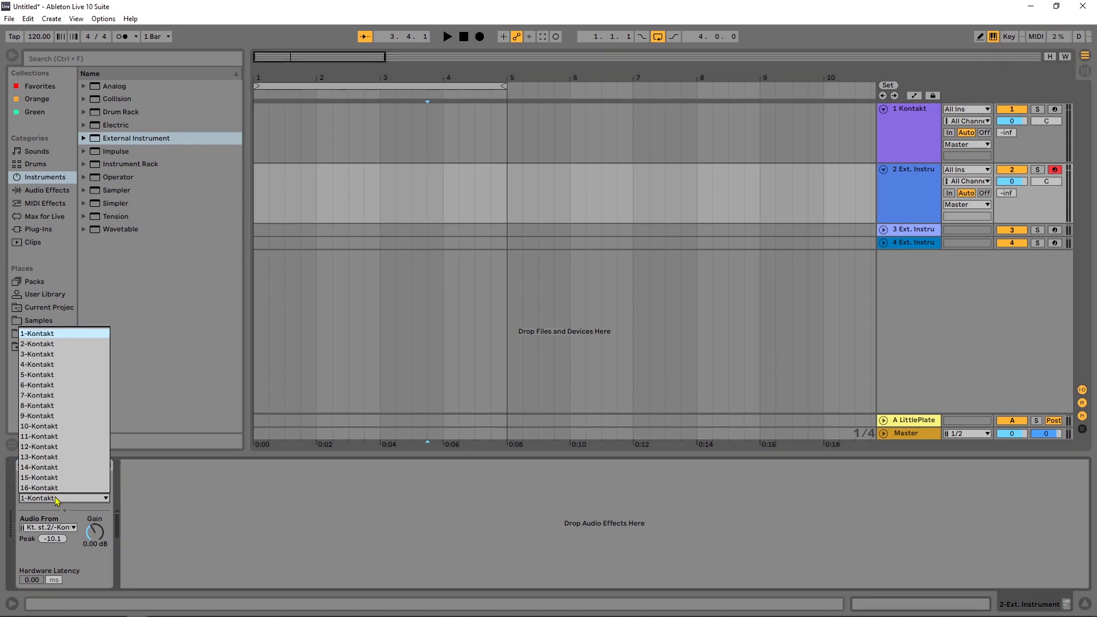
left_click(45, 344)
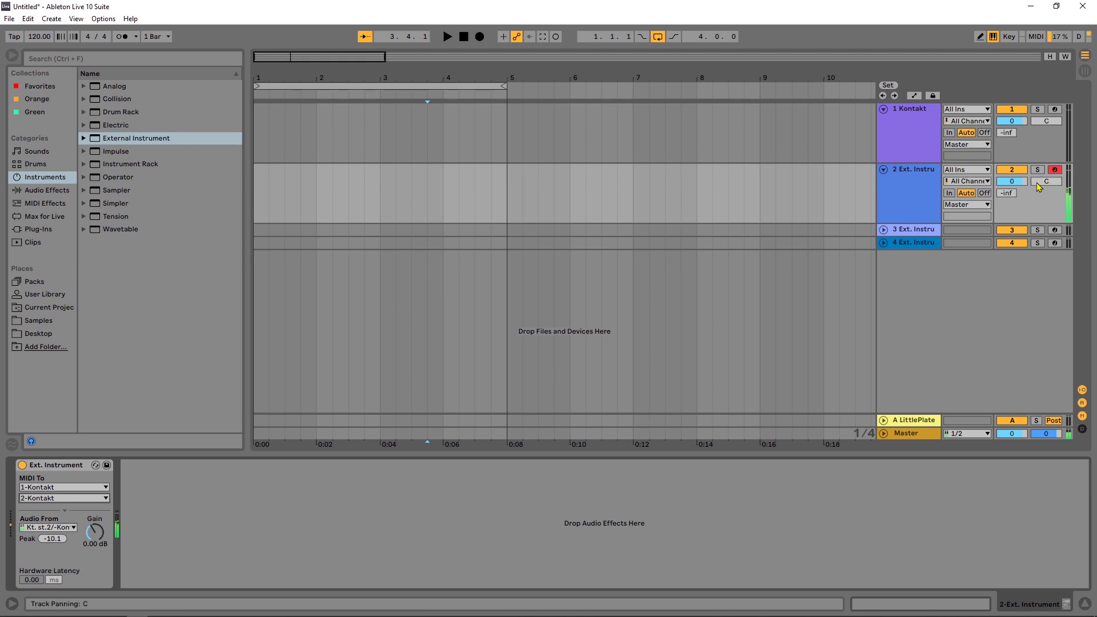
Arm the 1 Kontakt track for recording and select bars 1 to 5.
left_click(898, 197)
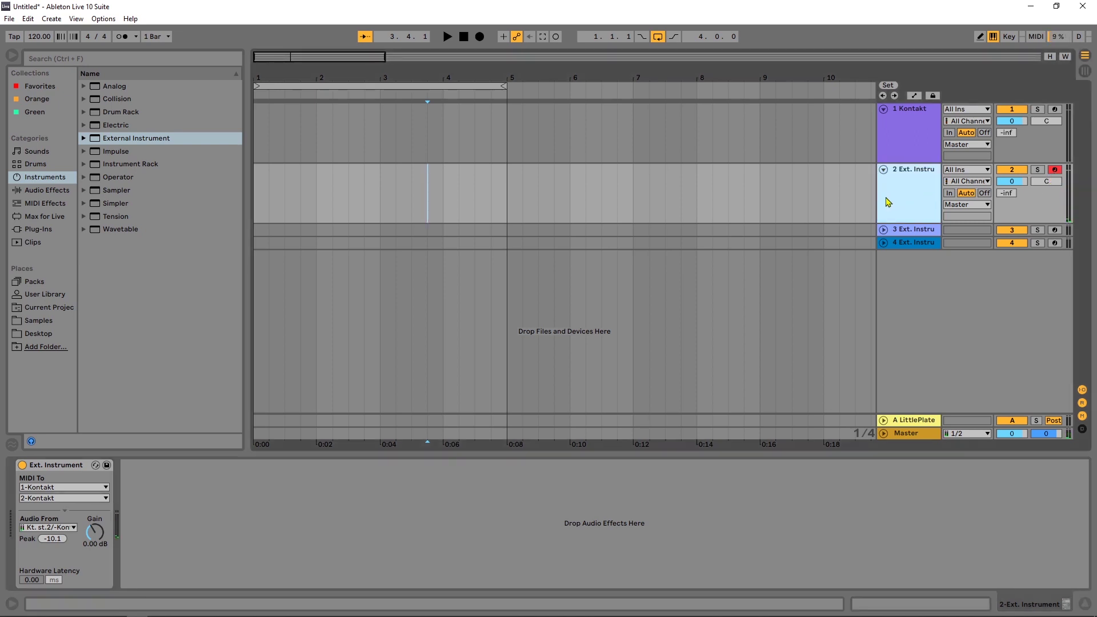
left_click(903, 151)
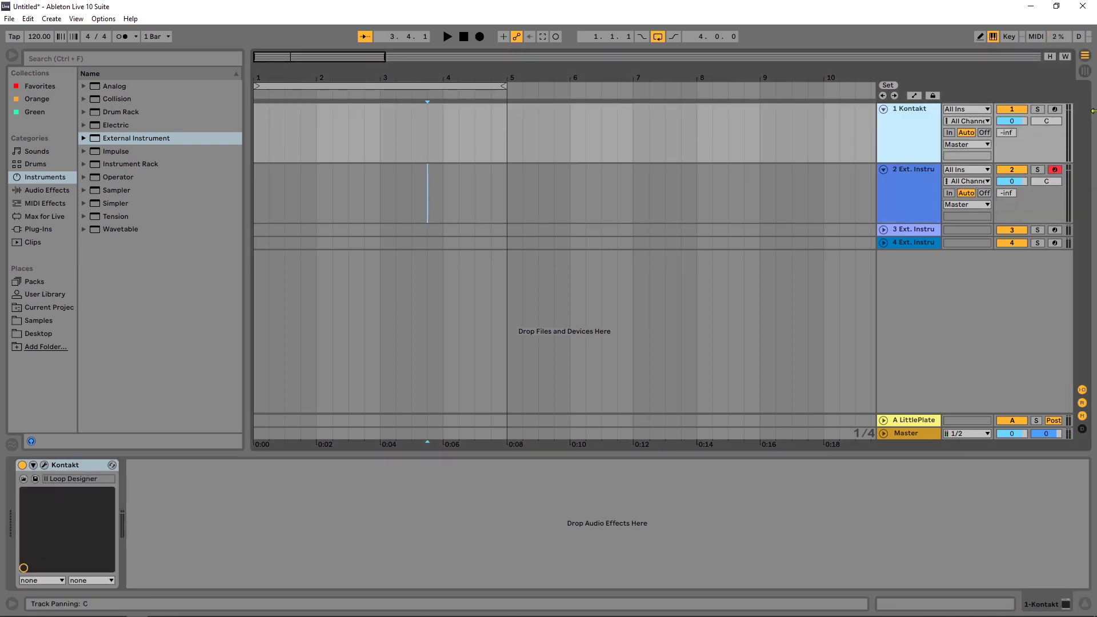
left_click(1055, 110)
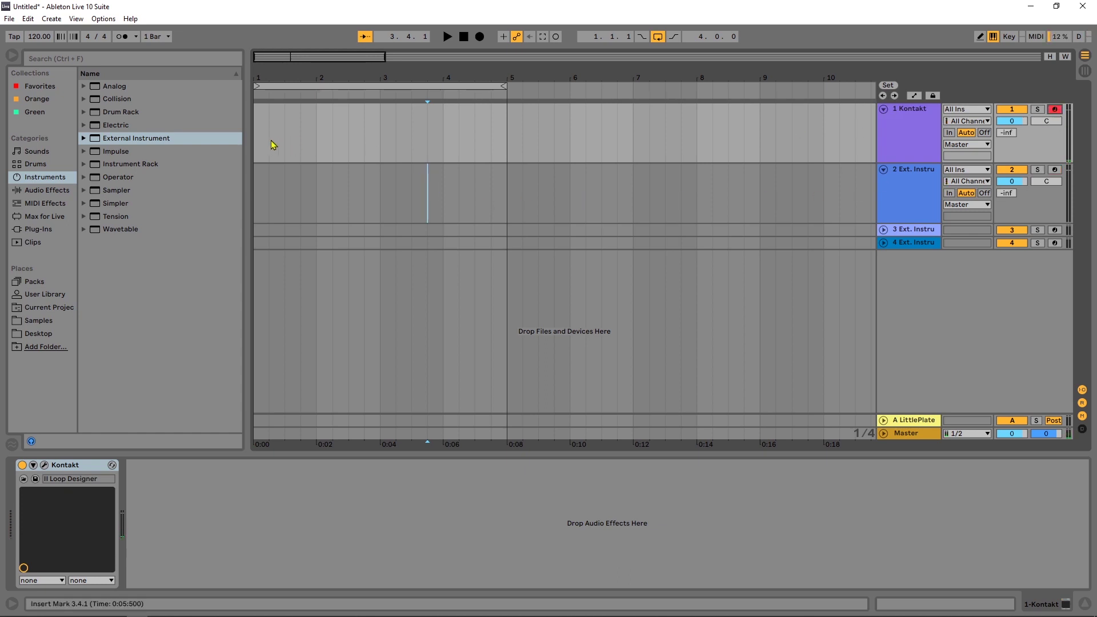
left_click_drag(257, 141, 506, 131)
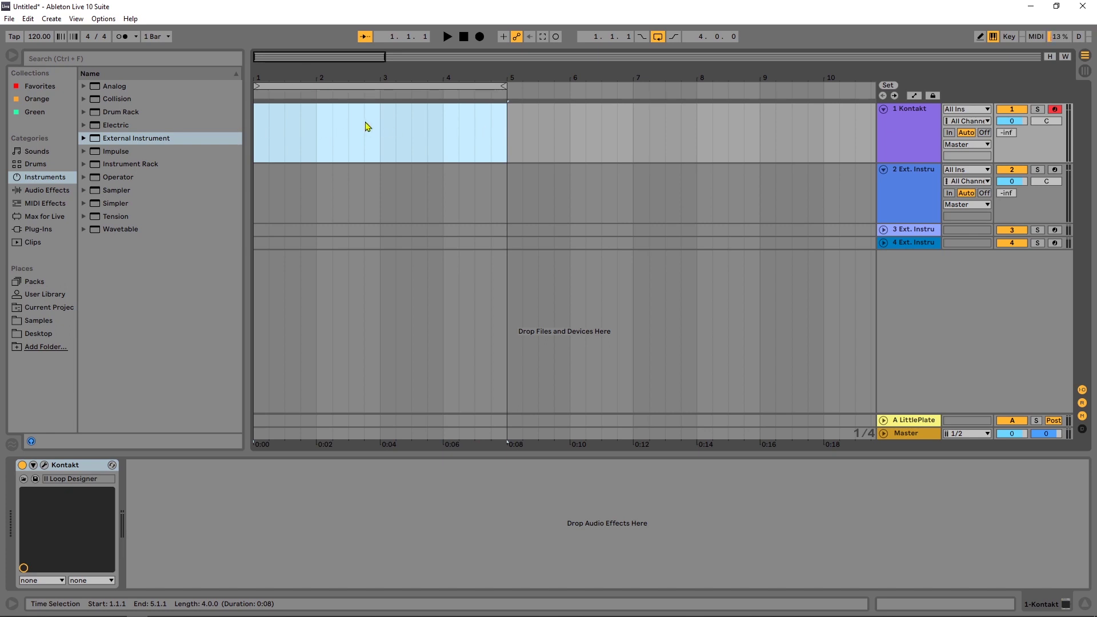
left_click_drag(510, 209, 257, 194)
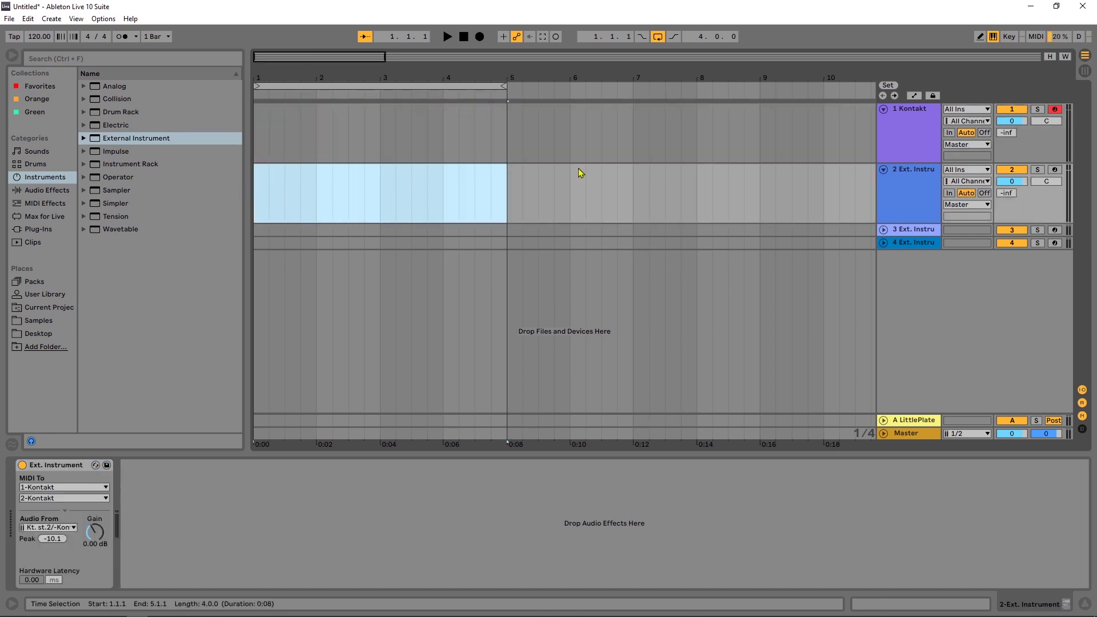
Open the 1 Kontakt track's plug-in window and scroll through the Loop Designer and Opacity rack.
left_click(907, 128)
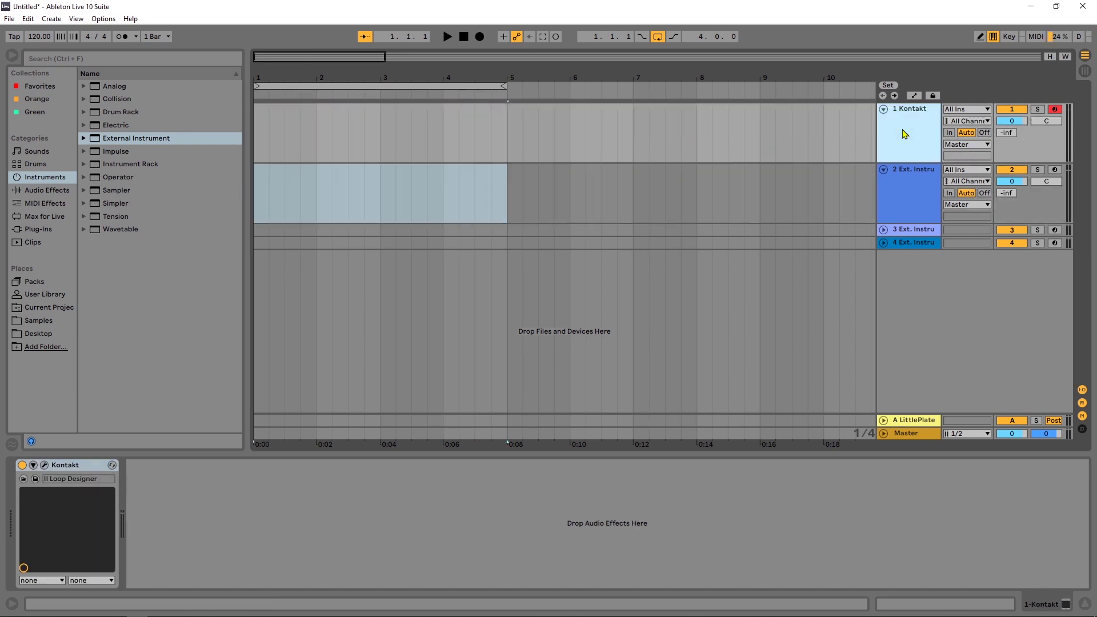
left_click(44, 465)
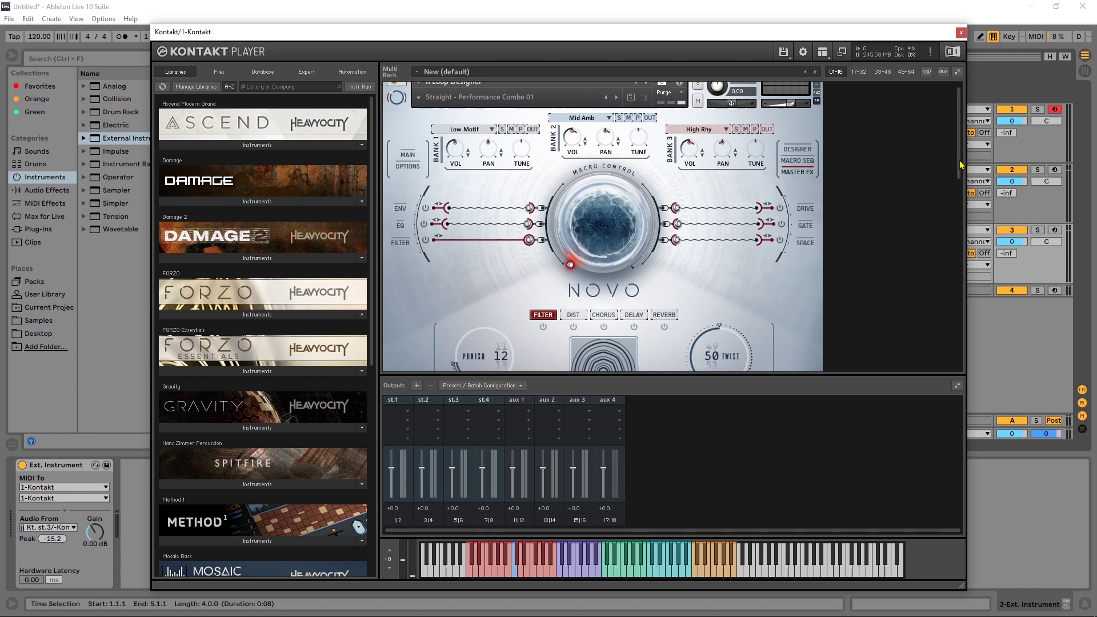
left_click_drag(961, 165, 949, 258)
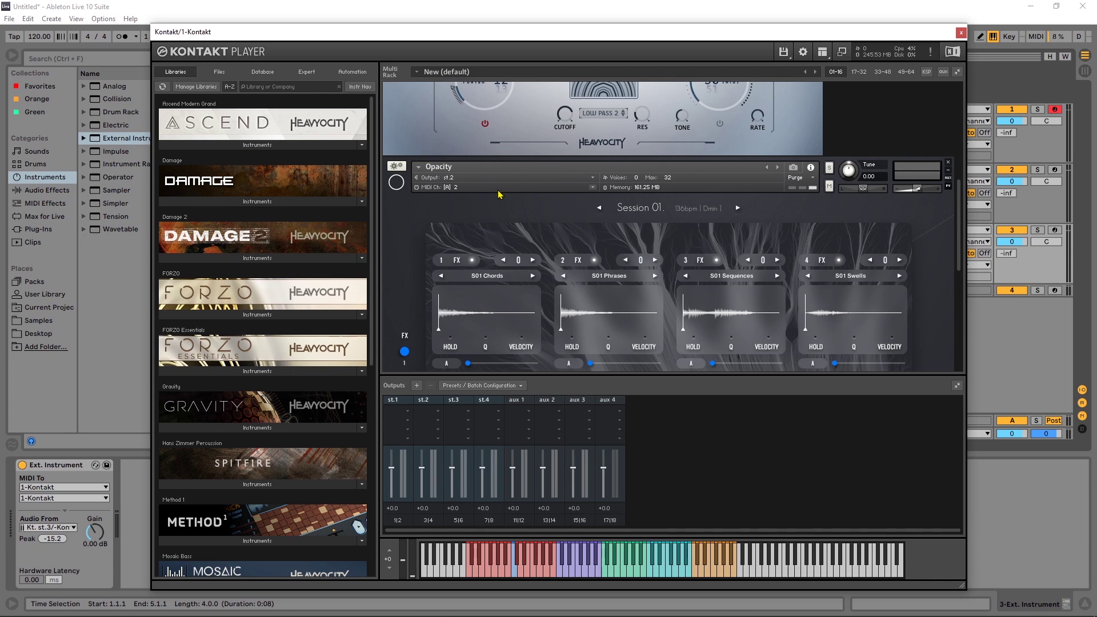
left_click_drag(961, 251, 968, 141)
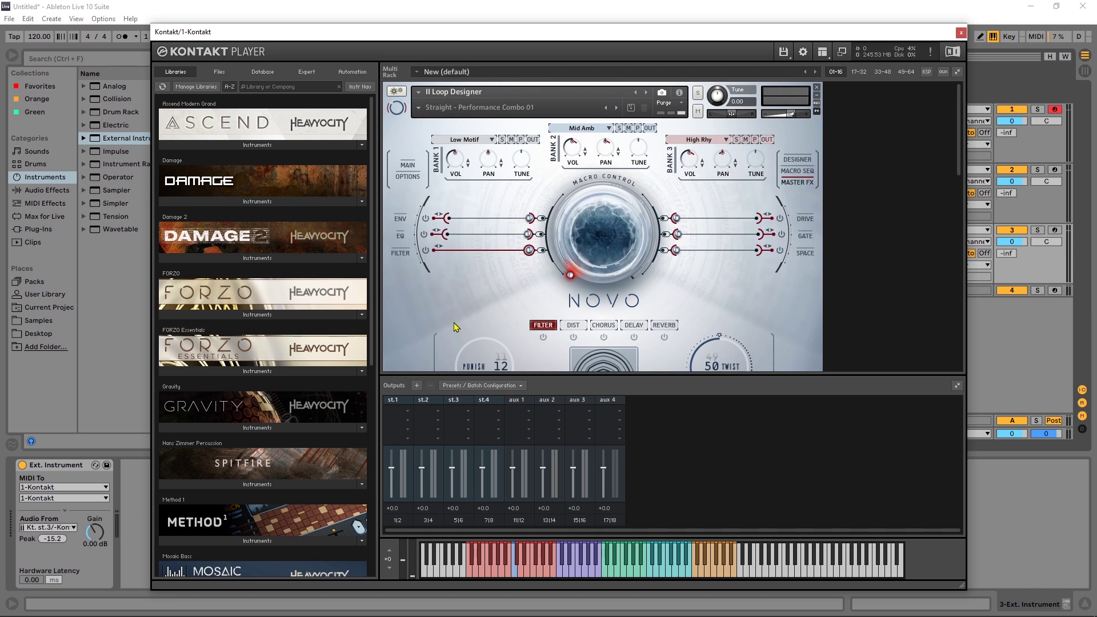
Load Kontakt 5 16out into the set and delete the extra External Instrument tracks.
left_click(962, 33)
left_click(23, 229)
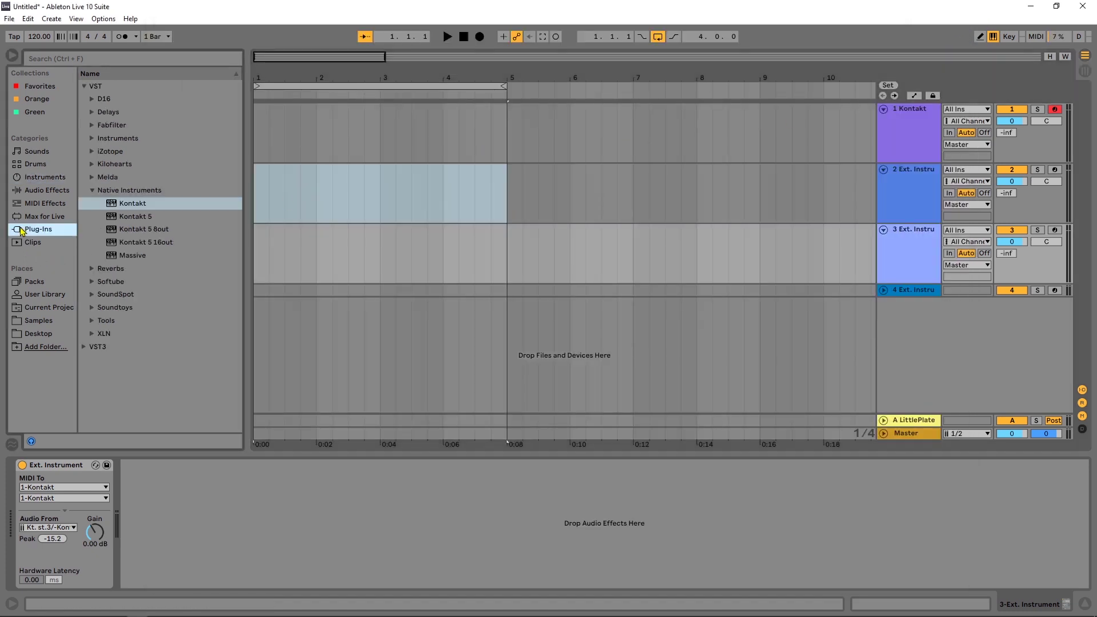
left_click_drag(132, 245, 915, 185)
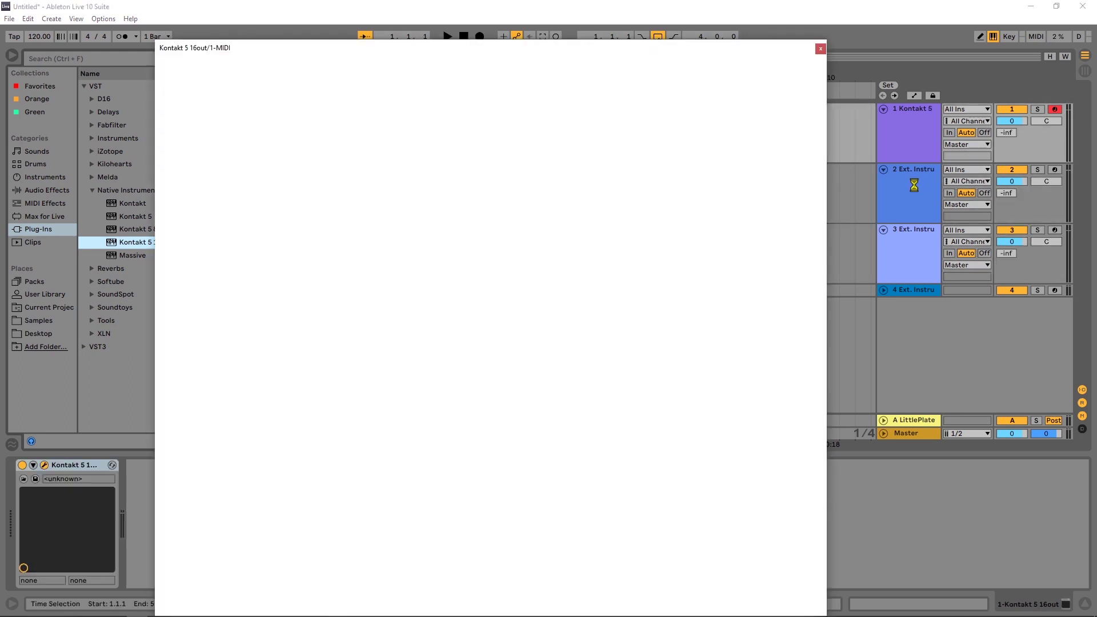
key("Delete")
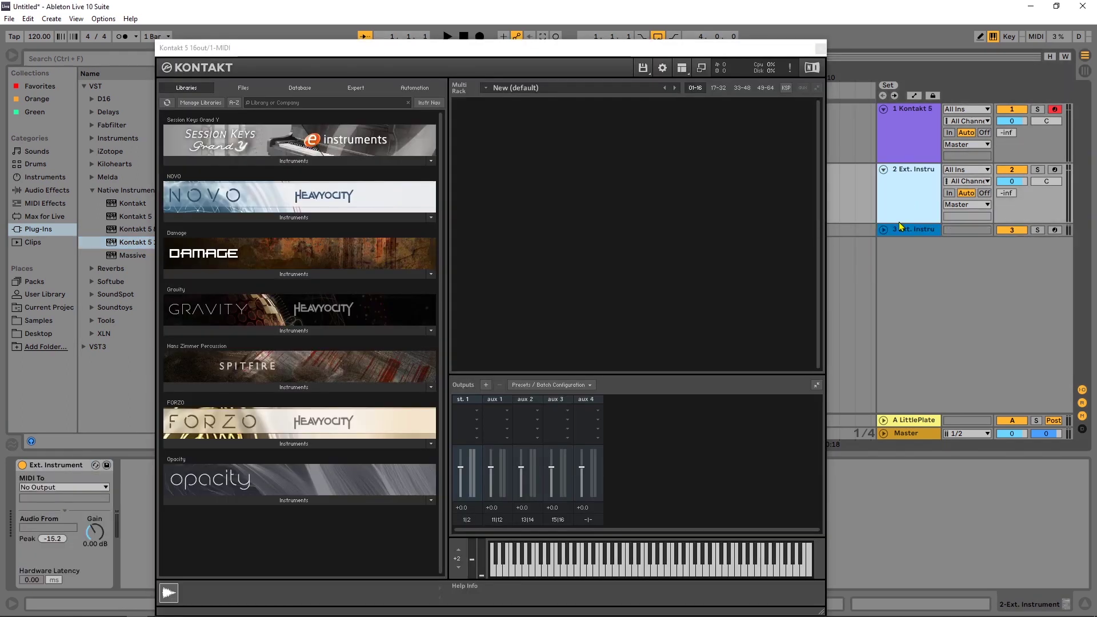
key("Delete")
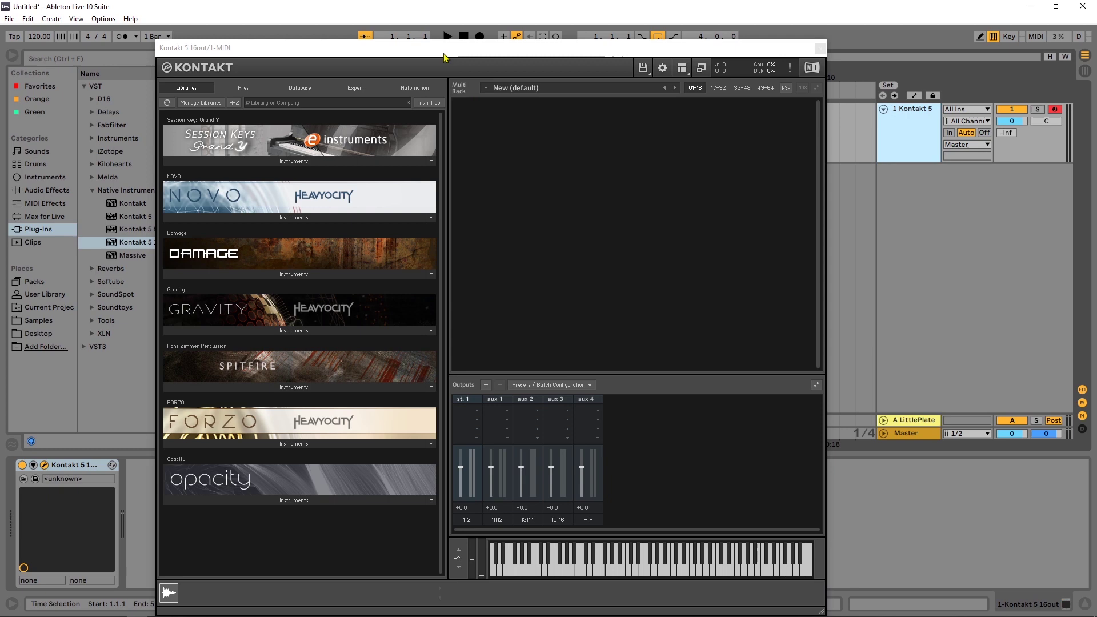
left_click_drag(446, 51, 489, 48)
left_click_drag(394, 54, 437, 42)
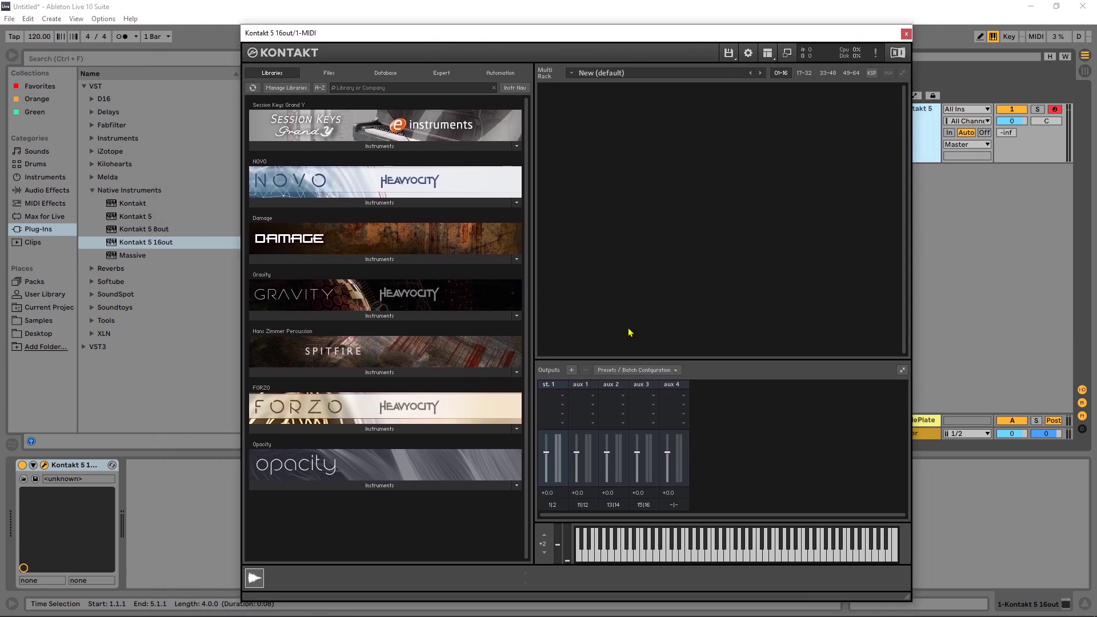
Add four stereo Kontakt outputs starting at host output st.1.
left_click(572, 371)
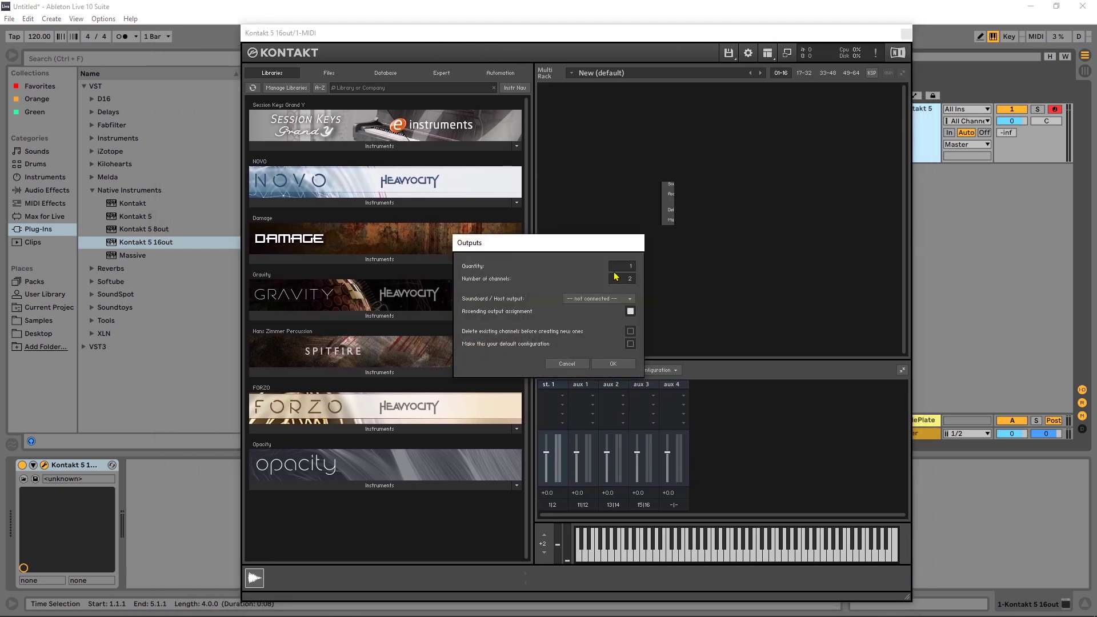
left_click(612, 299)
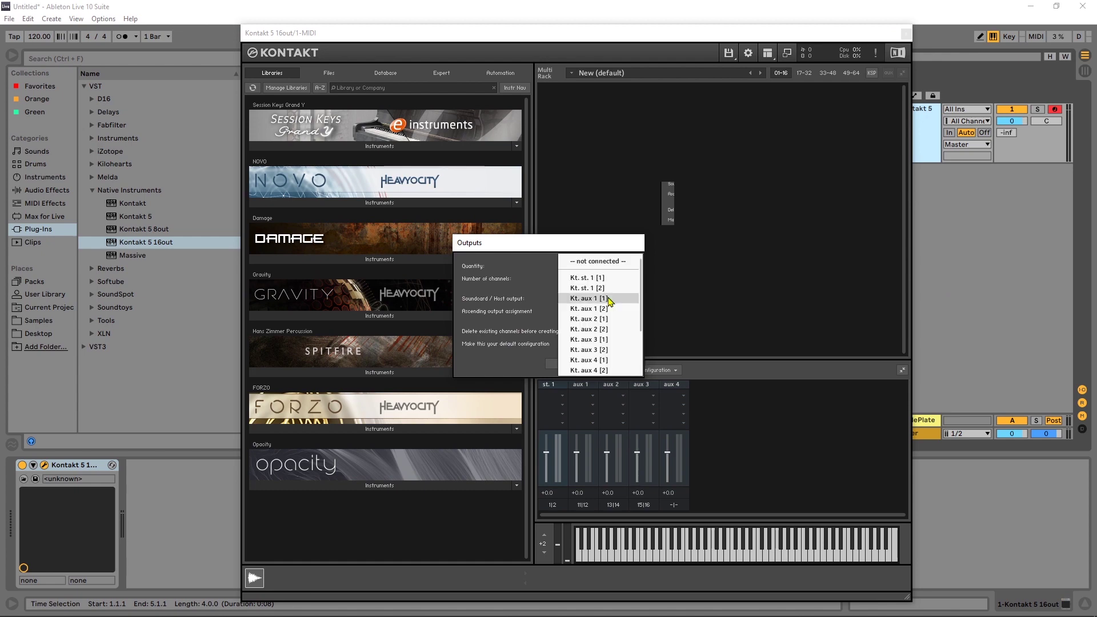
left_click(598, 281)
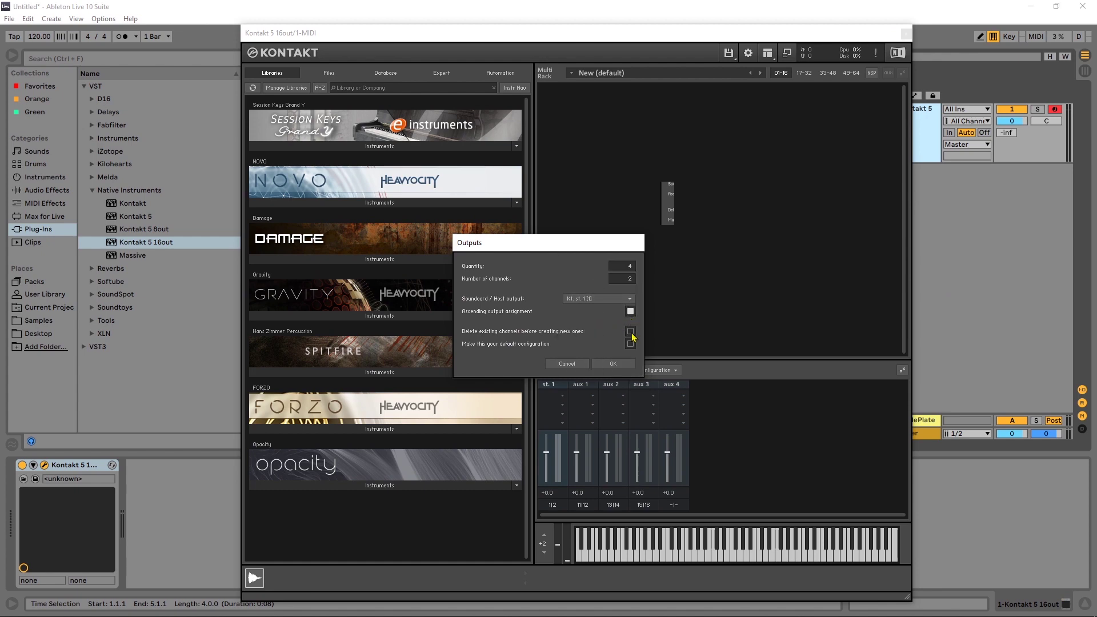
left_click(609, 365)
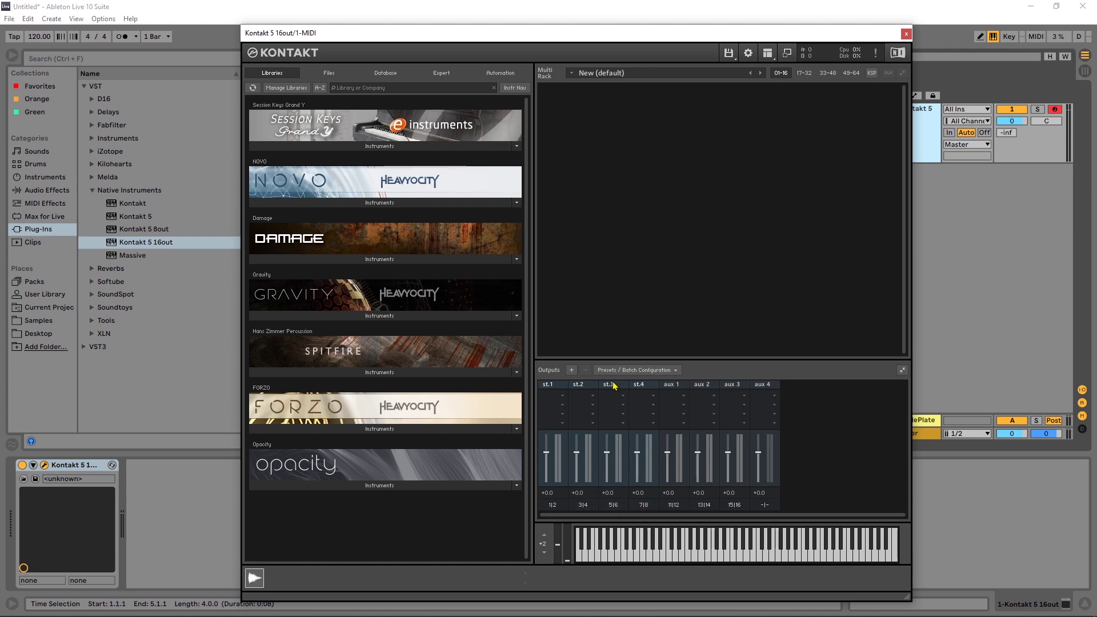
Save Kontakt's current four-stereo output layout as the VST Plugin (16 out) default.
left_click(634, 370)
mouse_move(647, 394)
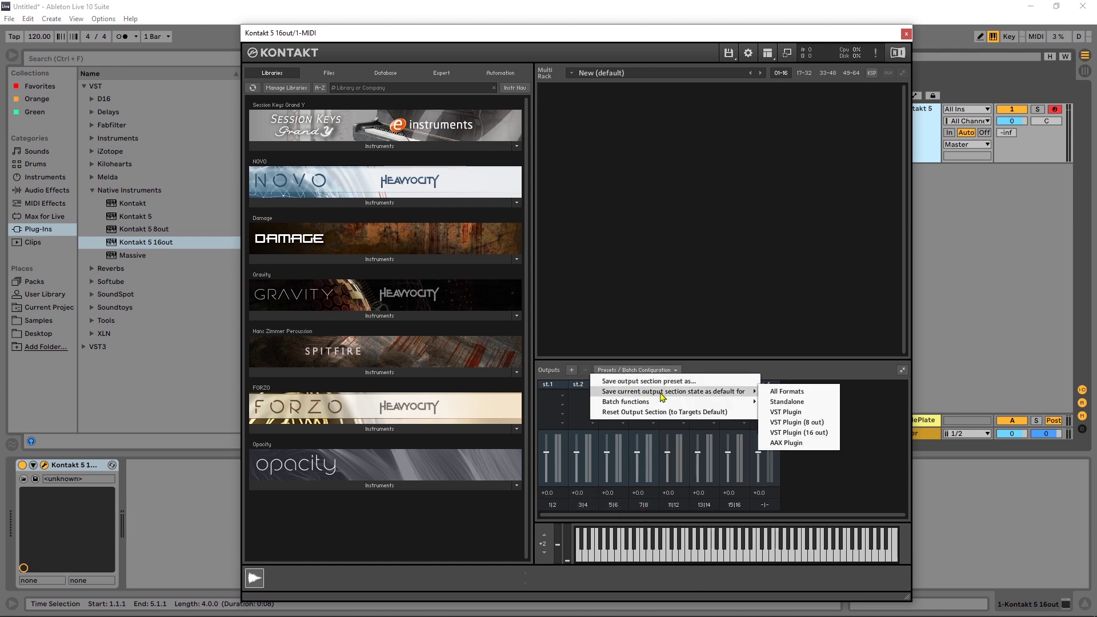
left_click(797, 432)
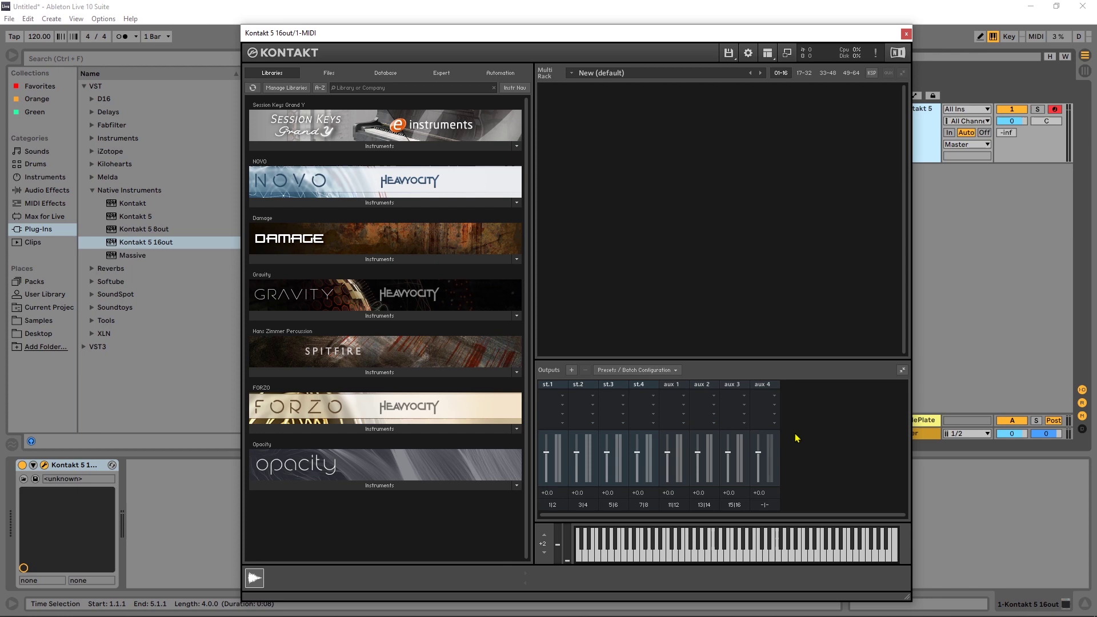
Add an External Instrument on a new MIDI track and send its MIDI to Kontakt.
left_click(33, 177)
left_click_drag(122, 139, 957, 203)
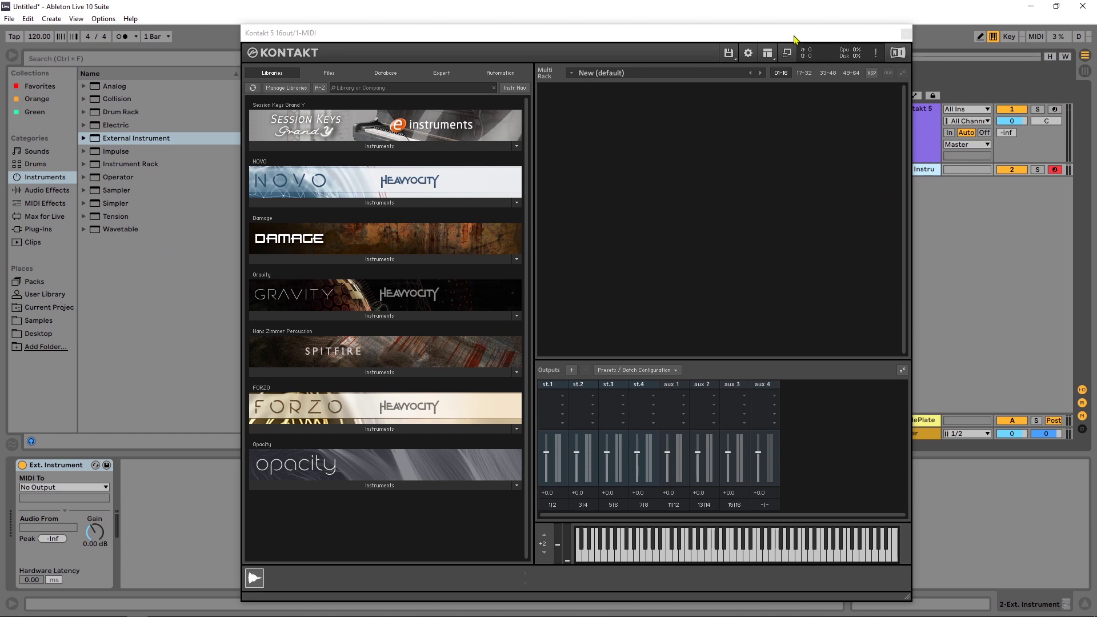
left_click_drag(794, 37, 733, 39)
left_click(884, 171)
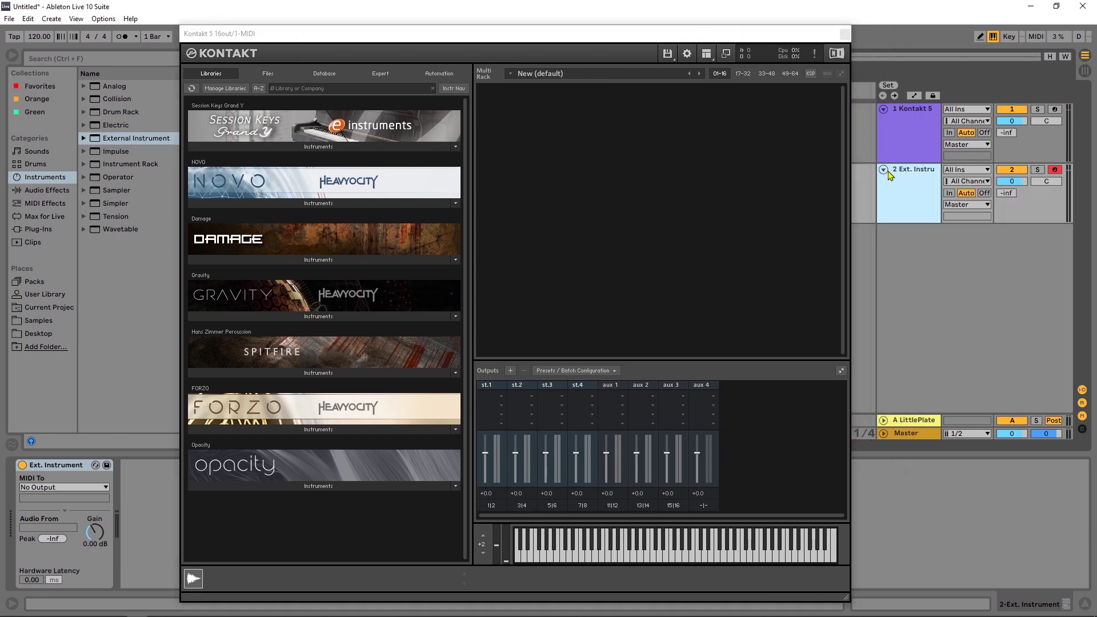
left_click(115, 485)
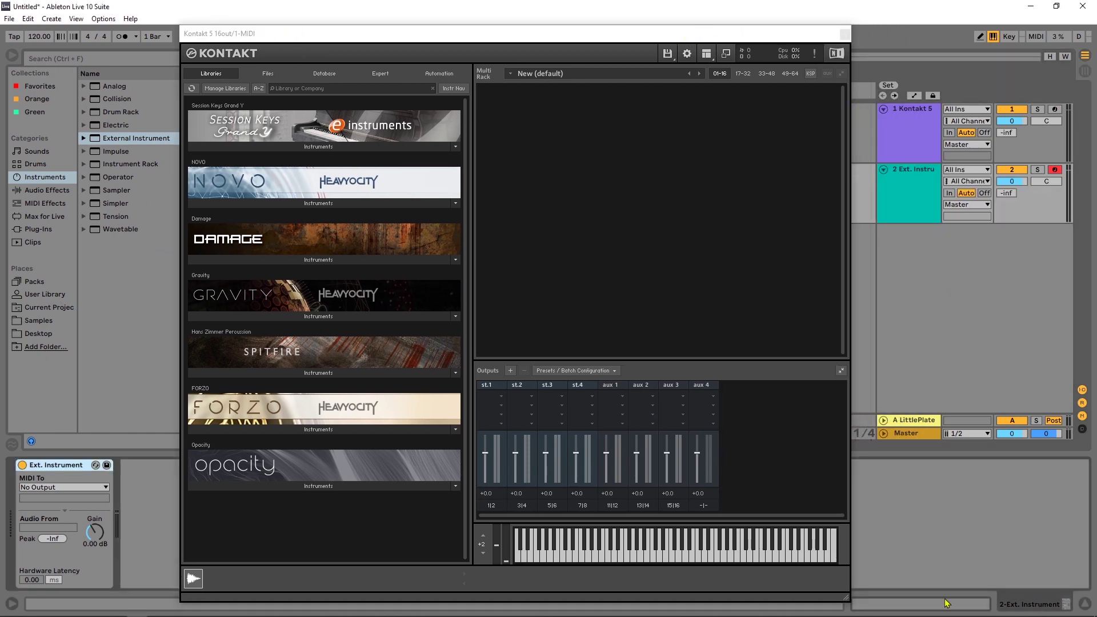
left_click(40, 490)
left_click(54, 515)
left_click(64, 529)
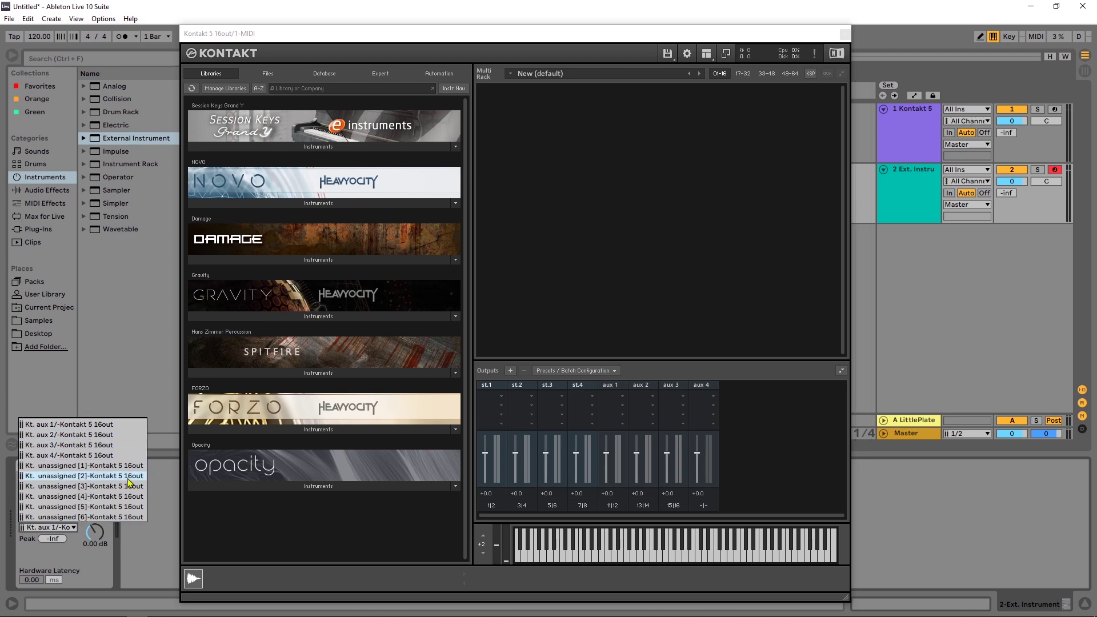
left_click(161, 495)
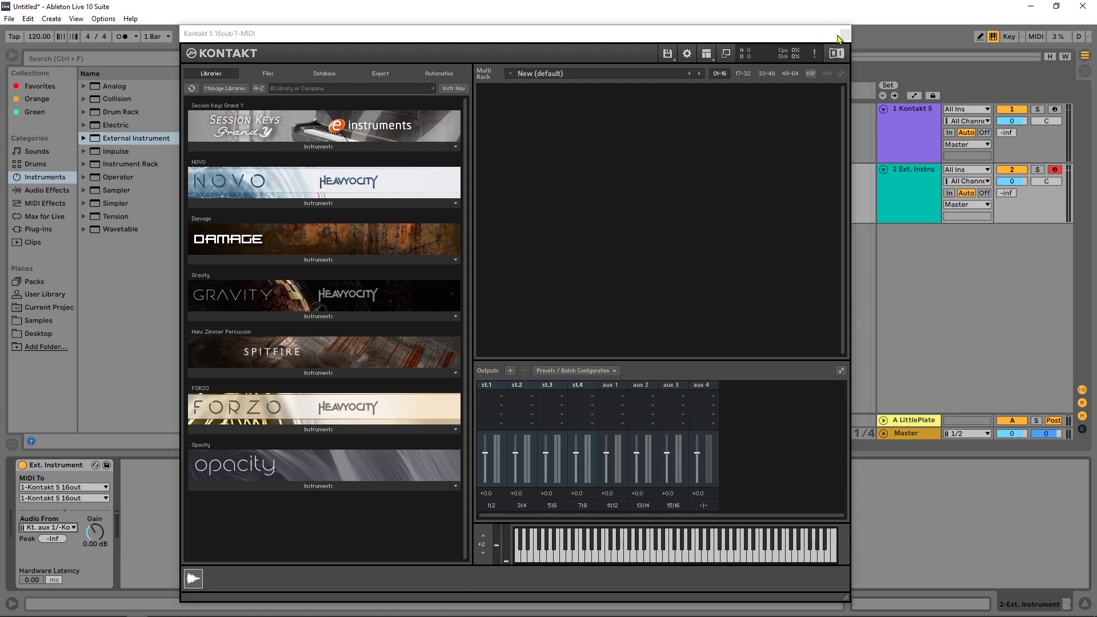
Delete the Kontakt device from track 1, leaving an empty MIDI track.
left_click(926, 125)
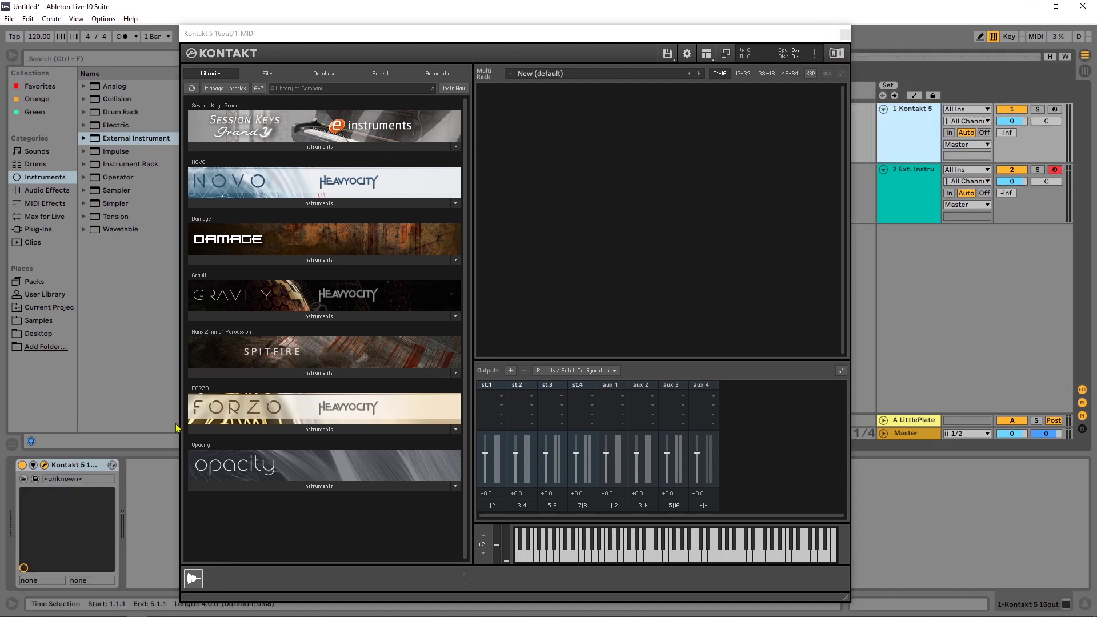
left_click(89, 467)
key("Delete")
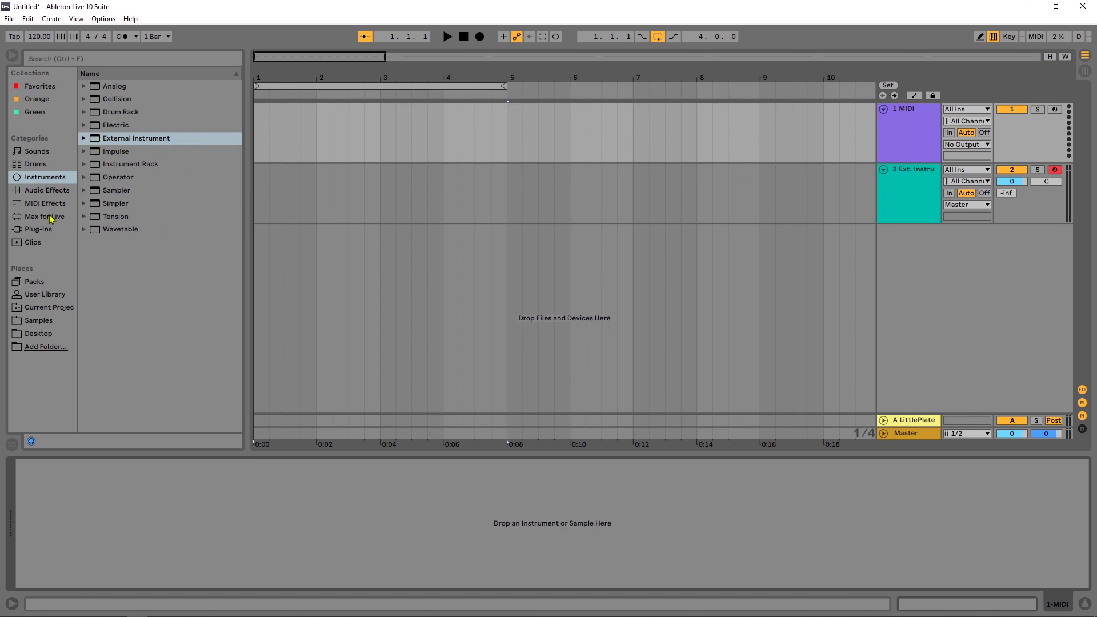
Load Kontakt 5 16out on 1 MIDI; set the External Instrument's MIDI To Kontakt 5 16out, audio from st.2.
left_click(39, 228)
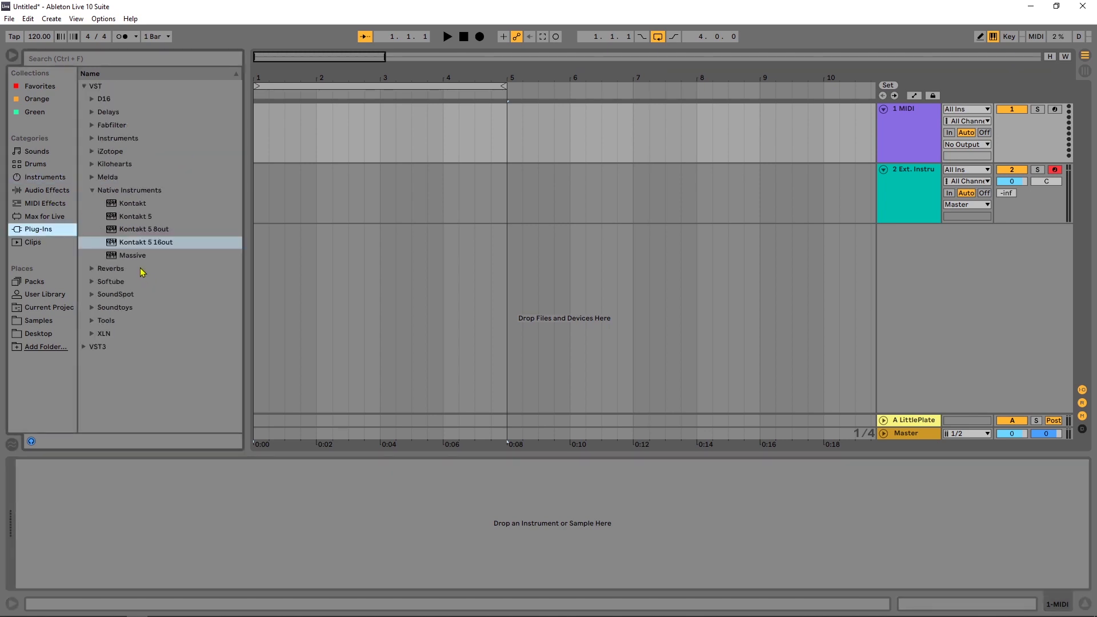
left_click_drag(141, 243, 377, 113)
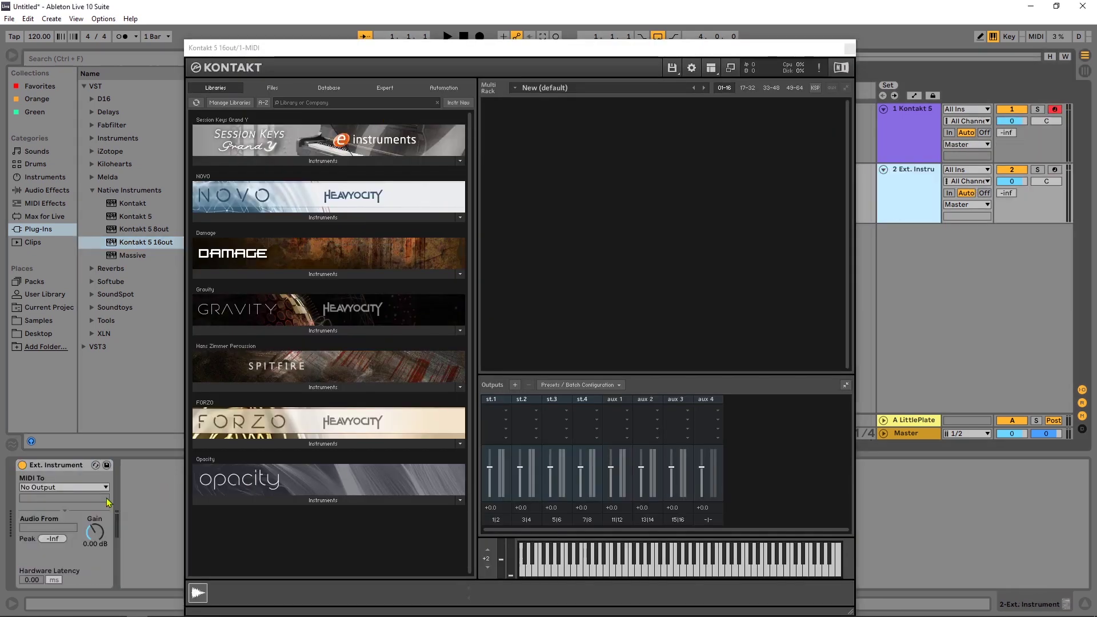
left_click(76, 488)
left_click(64, 516)
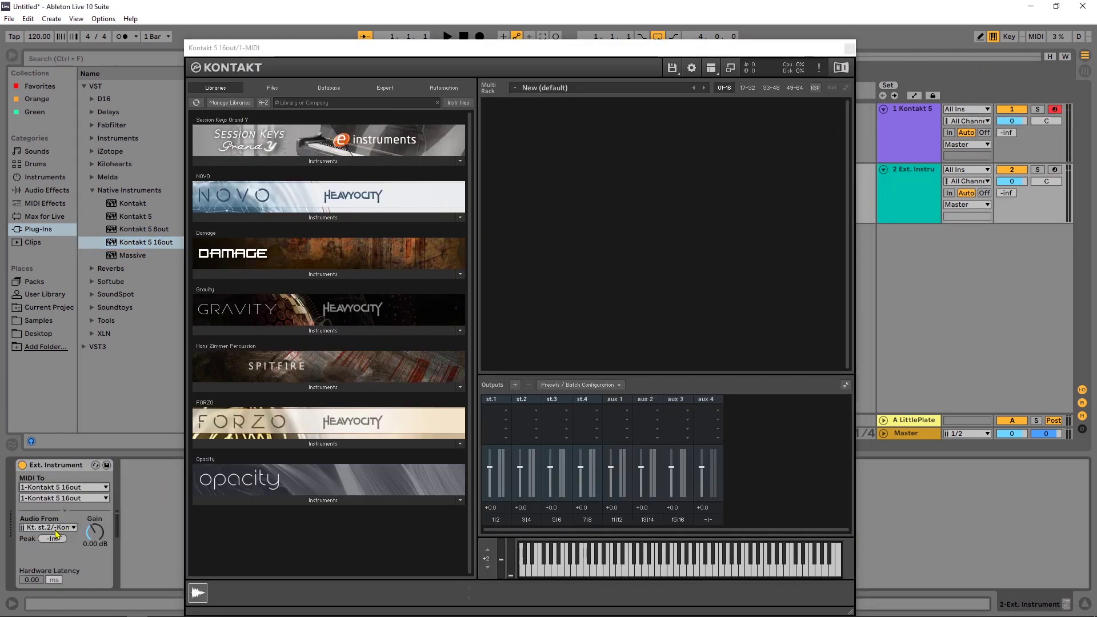
left_click(55, 530)
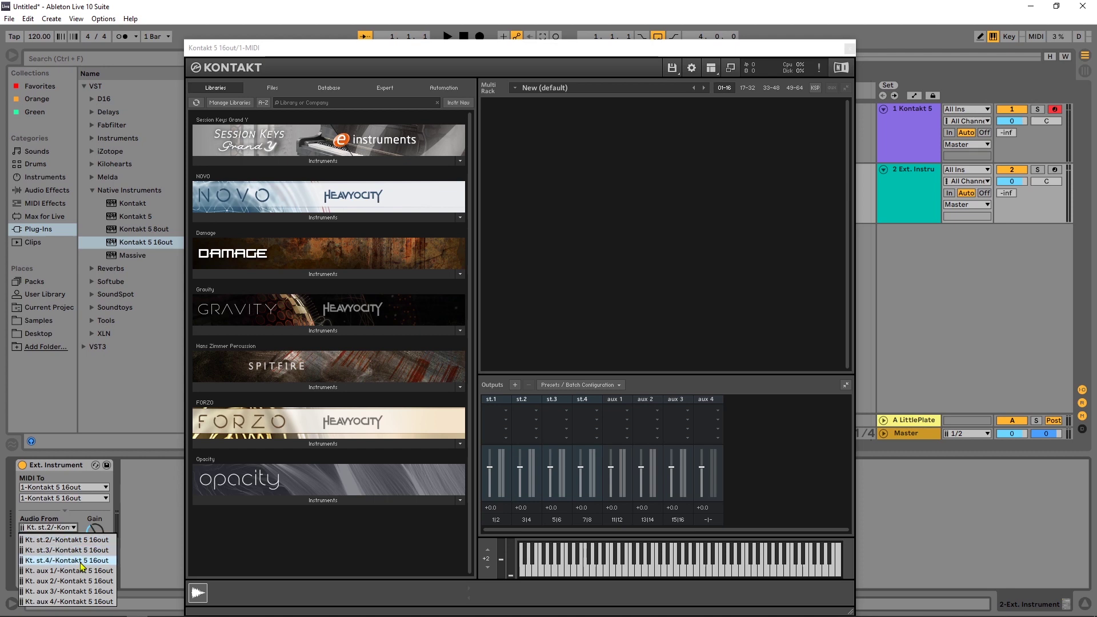
left_click(56, 519)
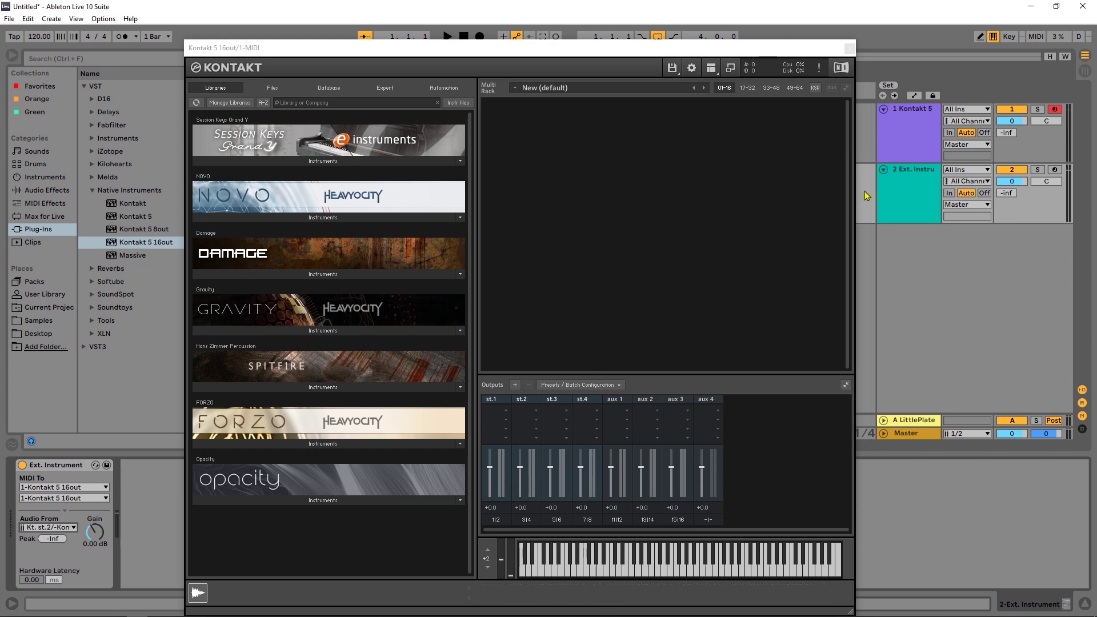
left_click(906, 123)
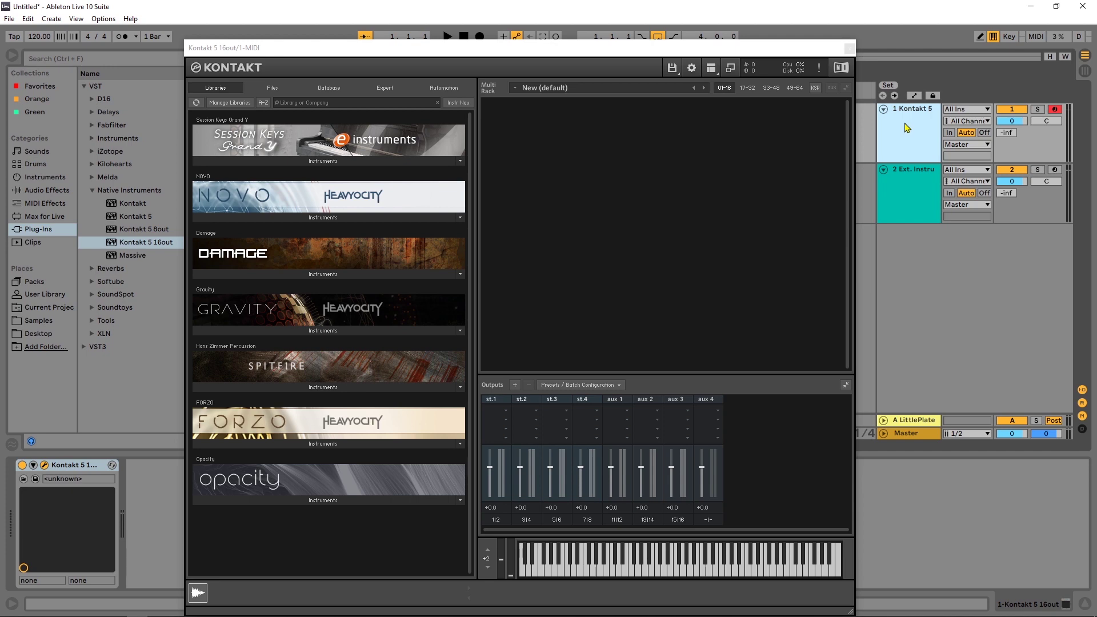
left_click(515, 385)
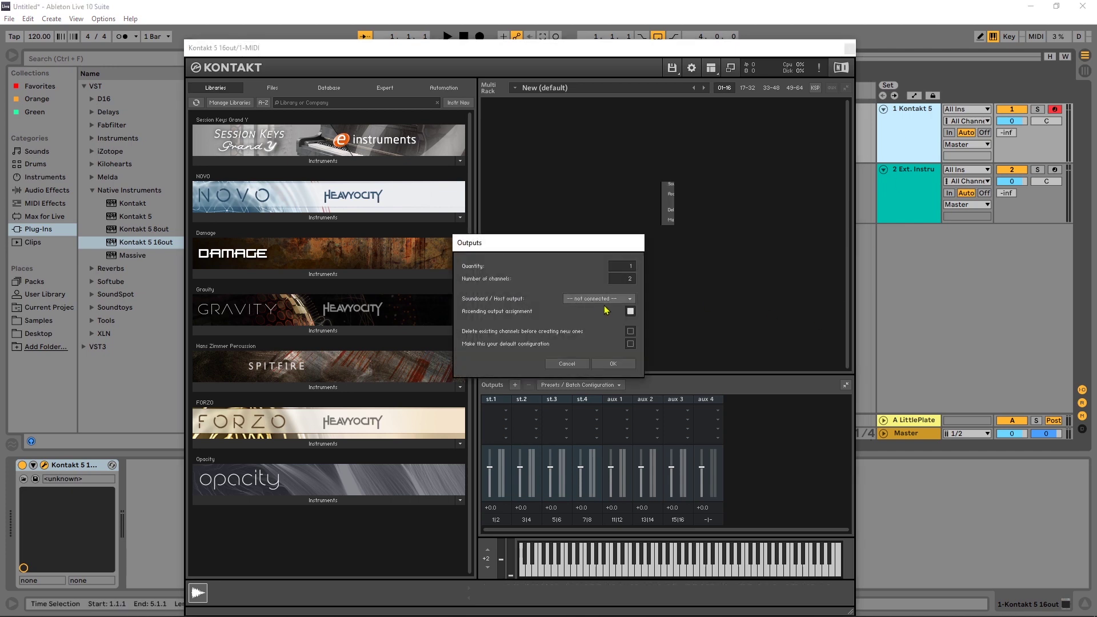
left_click(613, 299)
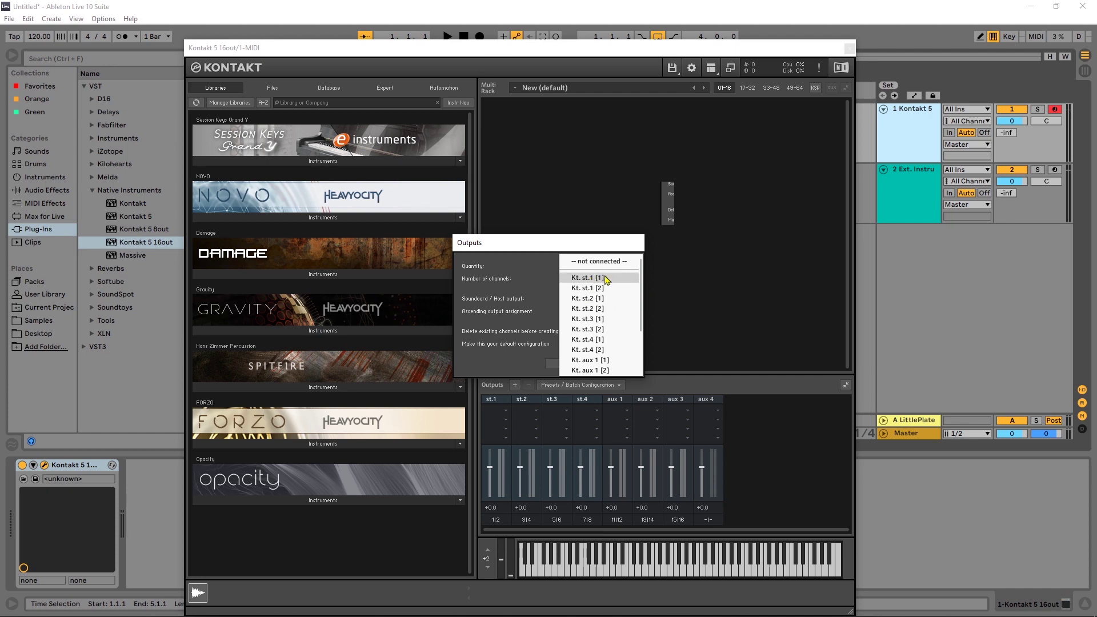
left_click(538, 284)
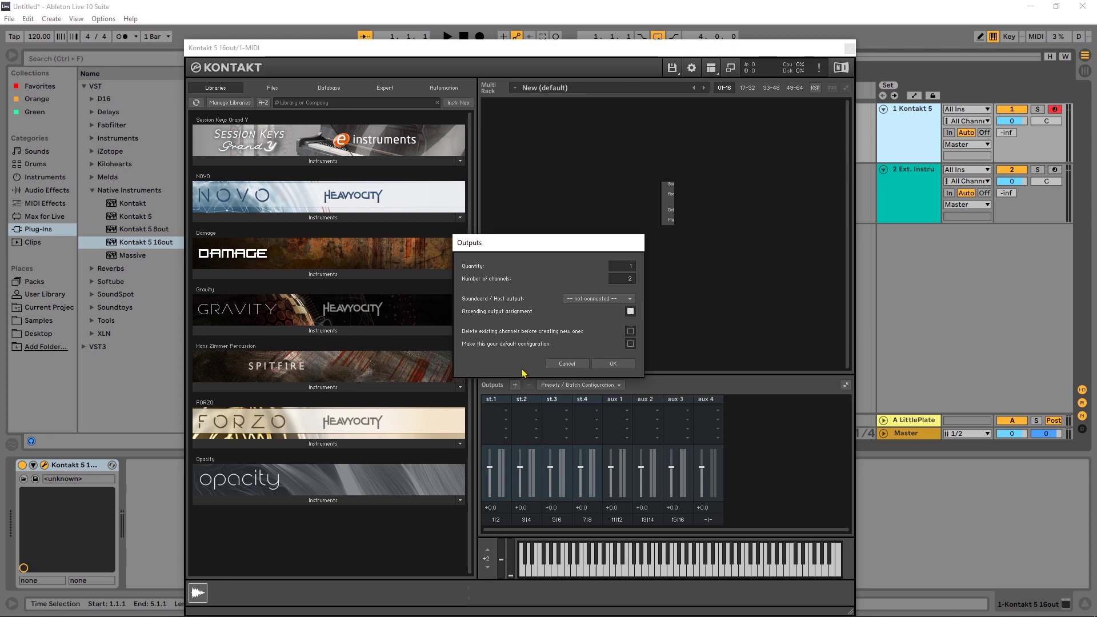
left_click(591, 299)
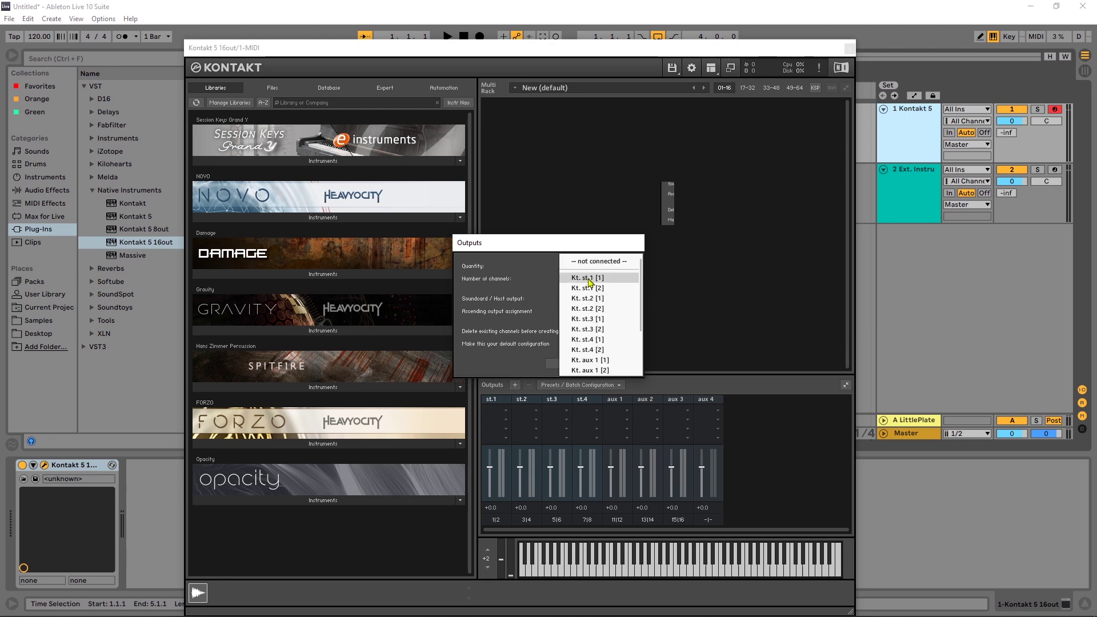
left_click(519, 300)
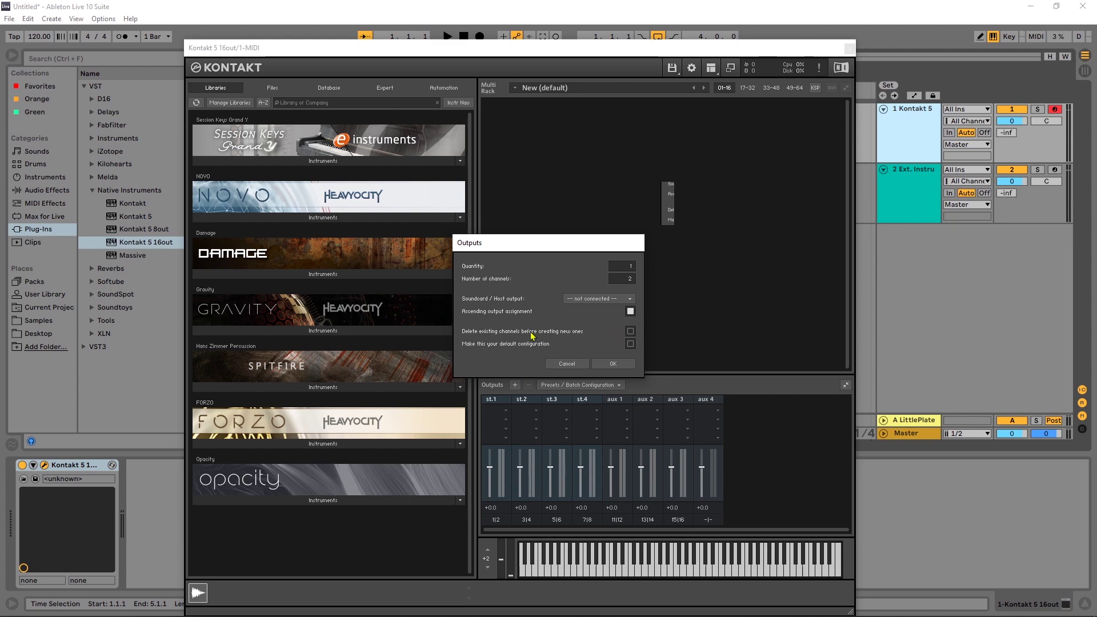
left_click(565, 364)
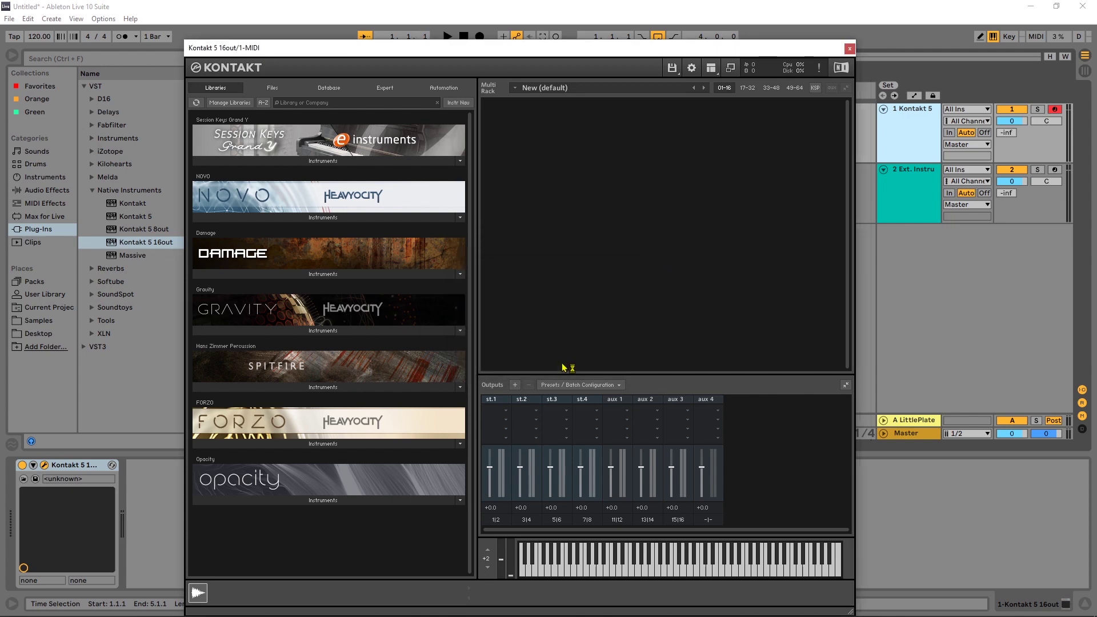